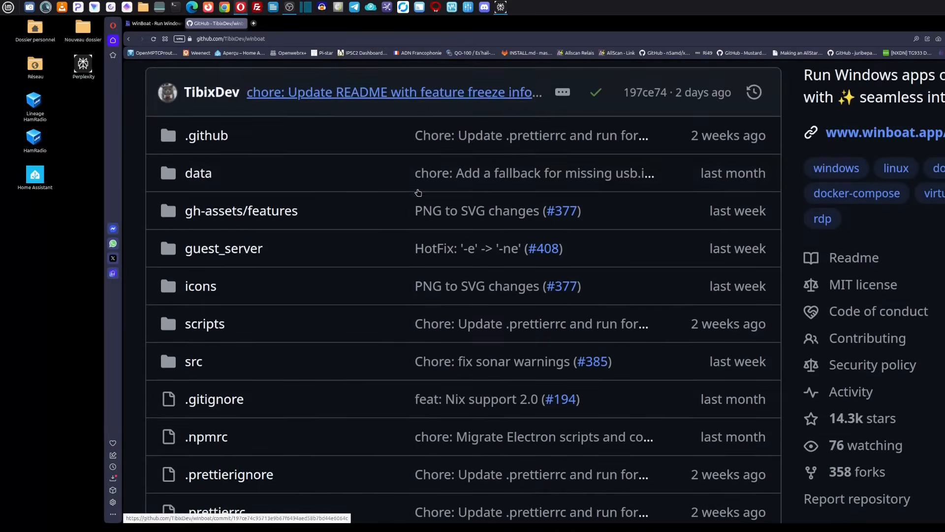
Step: Read through the WinBoat repository's README on GitHub, examining its screenshots and the system, Docker and FreeRDP prerequisites
{"action": "scroll", "coordinate": [420, 192], "scroll_direction": "down", "scroll_amount": 5}
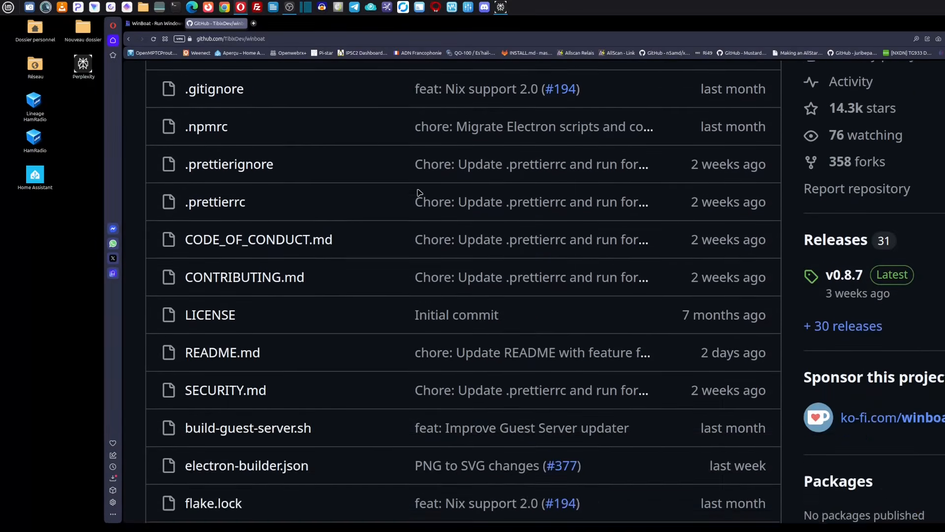
{"action": "scroll", "coordinate": [419, 193], "scroll_direction": "down", "scroll_amount": 4}
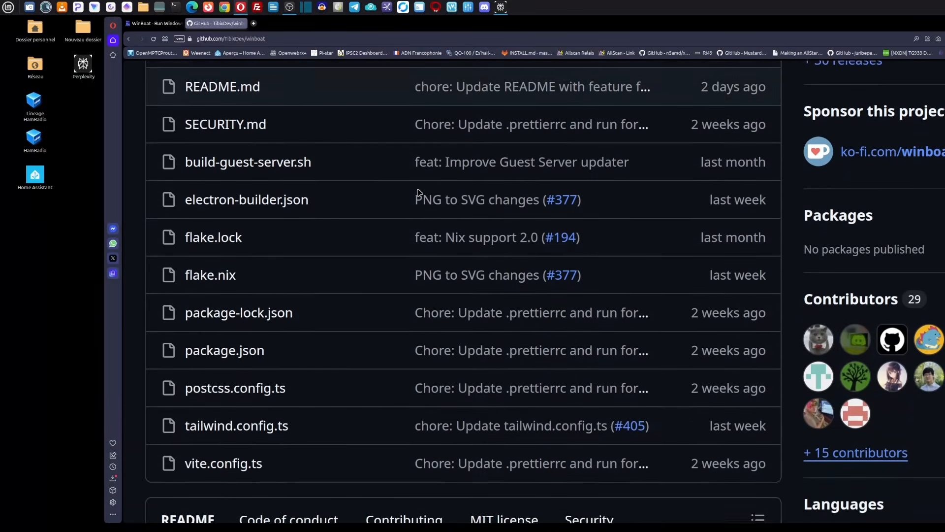
{"action": "scroll", "coordinate": [419, 193], "scroll_direction": "down", "scroll_amount": 9}
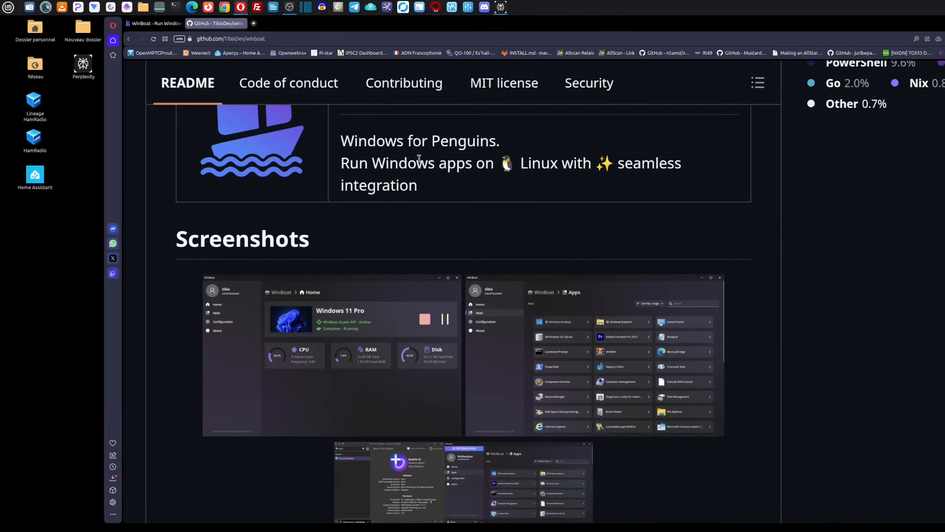
{"action": "scroll", "coordinate": [363, 187], "scroll_direction": "up", "scroll_amount": 1}
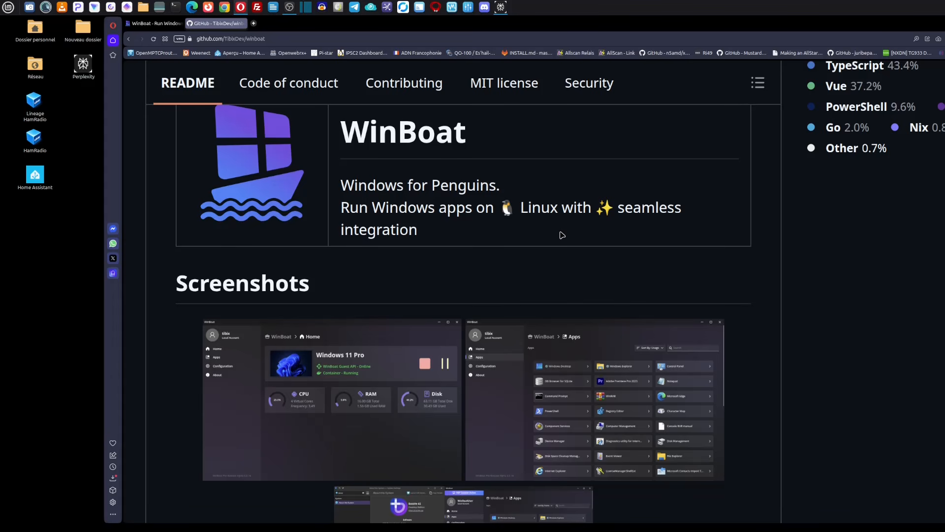
{"action": "scroll", "coordinate": [563, 234], "scroll_direction": "down", "scroll_amount": 10}
{"action": "scroll", "coordinate": [563, 253], "scroll_direction": "down", "scroll_amount": 10}
{"action": "scroll", "coordinate": [559, 246], "scroll_direction": "down", "scroll_amount": 5}
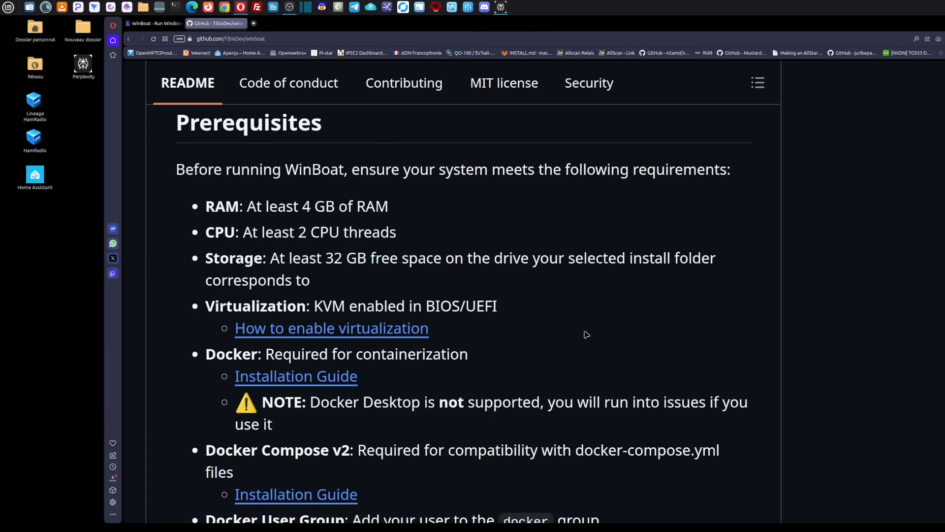
{"action": "scroll", "coordinate": [586, 335], "scroll_direction": "down", "scroll_amount": 2}
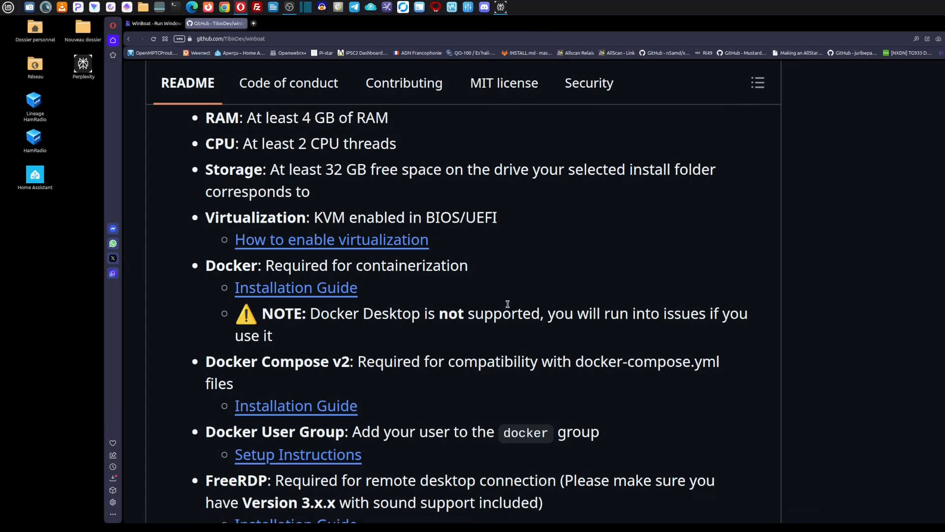
{"action": "scroll", "coordinate": [549, 308], "scroll_direction": "down", "scroll_amount": 4}
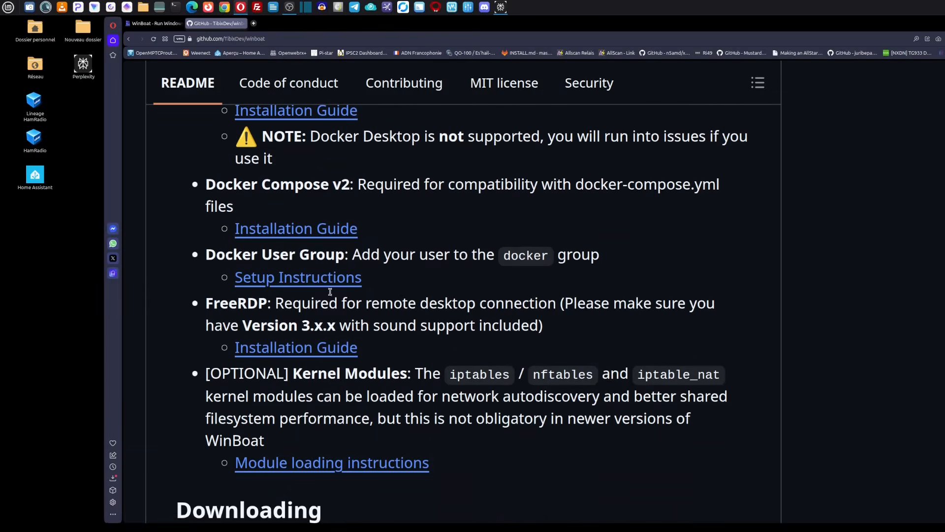
{"action": "scroll", "coordinate": [433, 253], "scroll_direction": "up", "scroll_amount": 1}
{"action": "scroll", "coordinate": [436, 256], "scroll_direction": "up", "scroll_amount": 1}
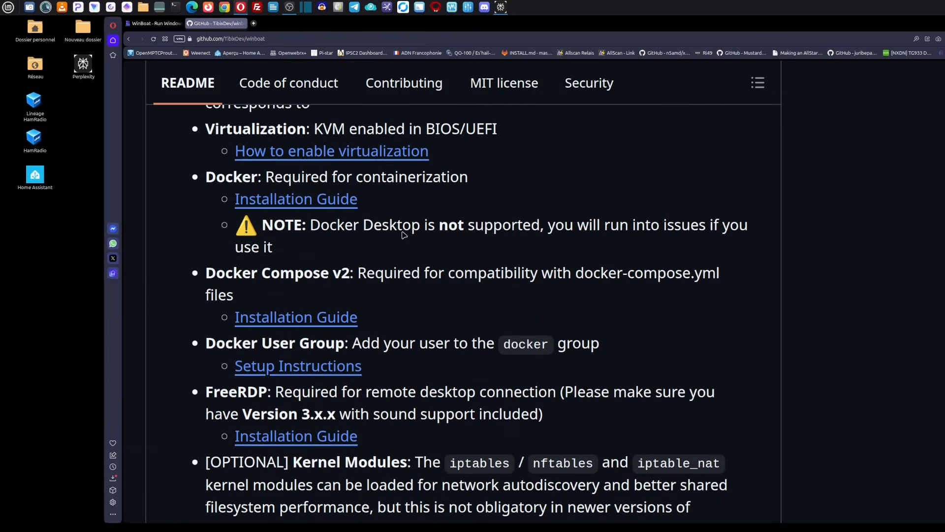
{"action": "scroll", "coordinate": [512, 229], "scroll_direction": "up", "scroll_amount": 1}
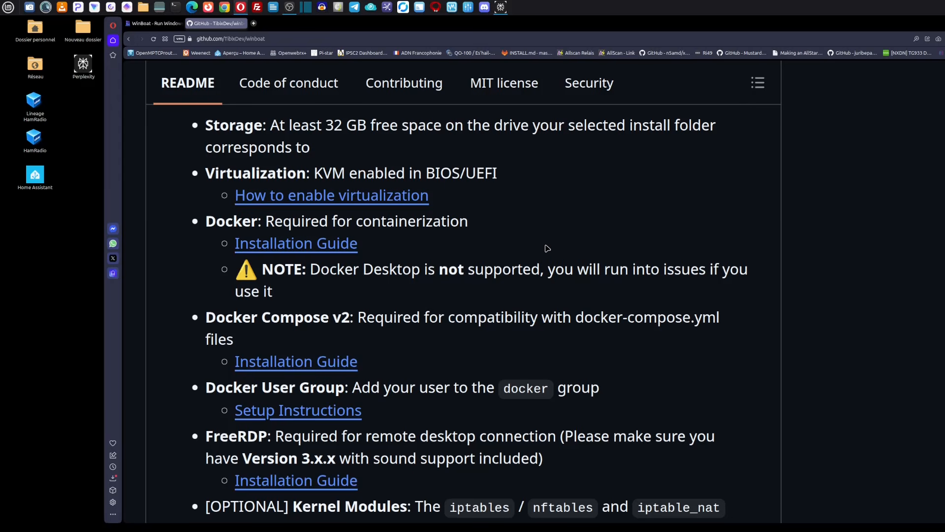
Step: Ask Perplexity "comment installer docker ainsi que docker compose v2 et tester le bon fonctionner sur linux mint" and read through the answer
{"action": "double_click", "coordinate": [76, 71]}
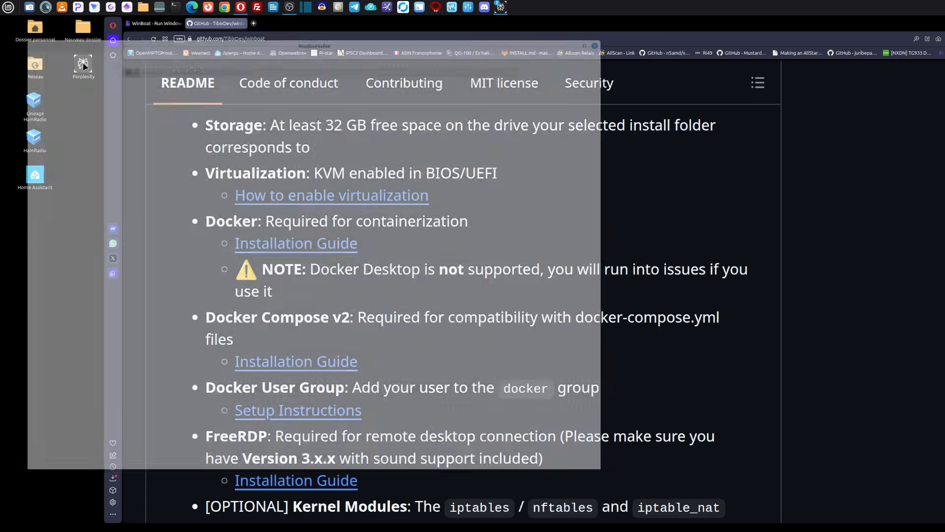
{"action": "left_click", "coordinate": [594, 39]}
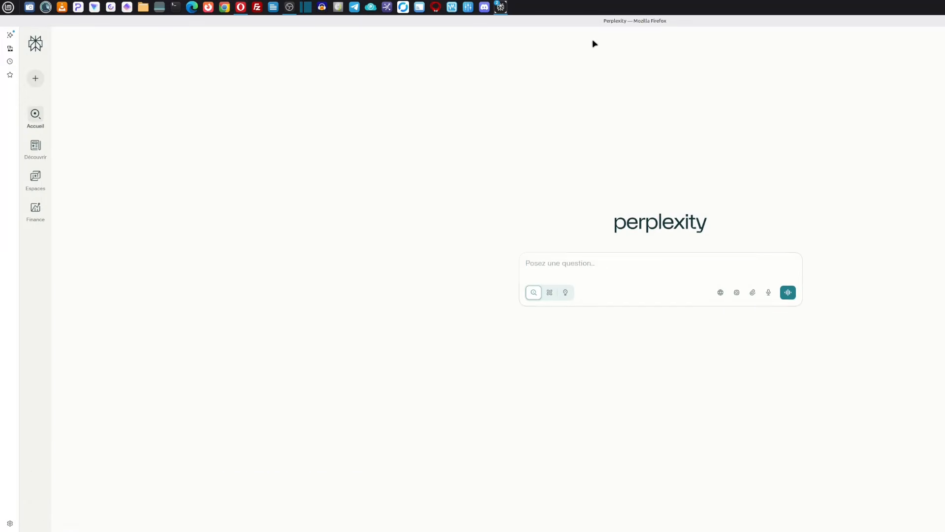
{"action": "left_click", "coordinate": [558, 261]}
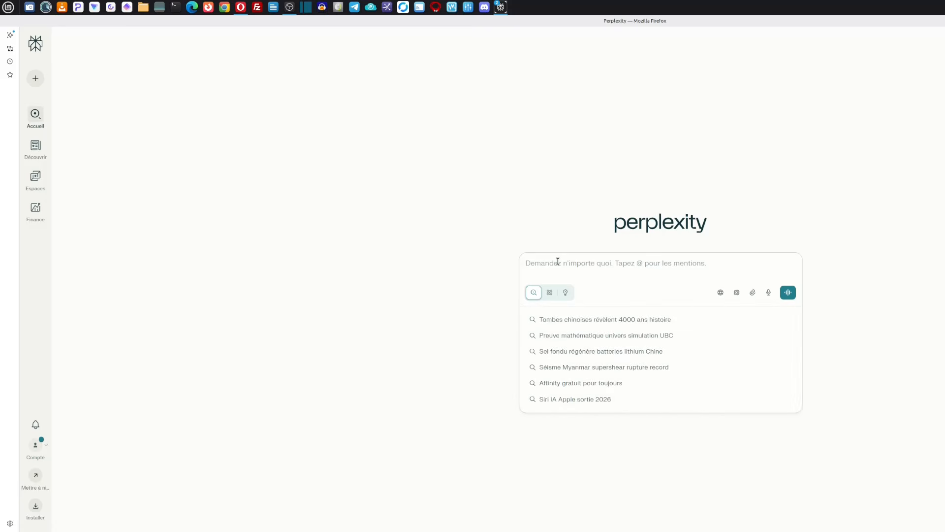
{"action": "type", "text": "comment "}
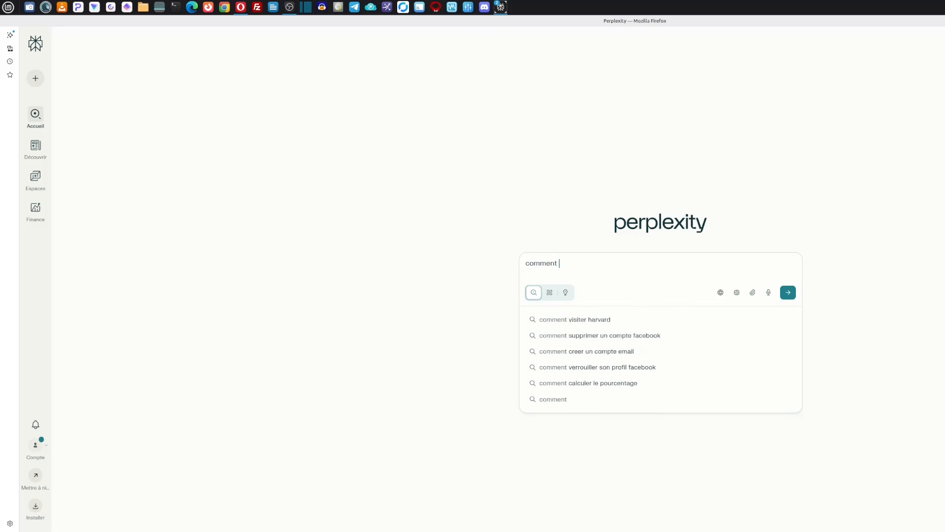
{"action": "type", "text": "installer d"}
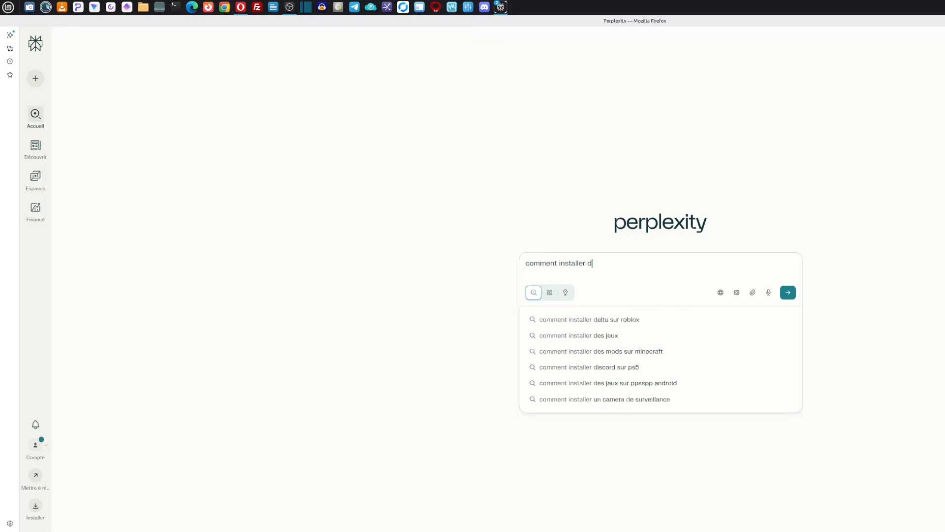
{"action": "type", "text": "ocker ainsi que docker compose v"}
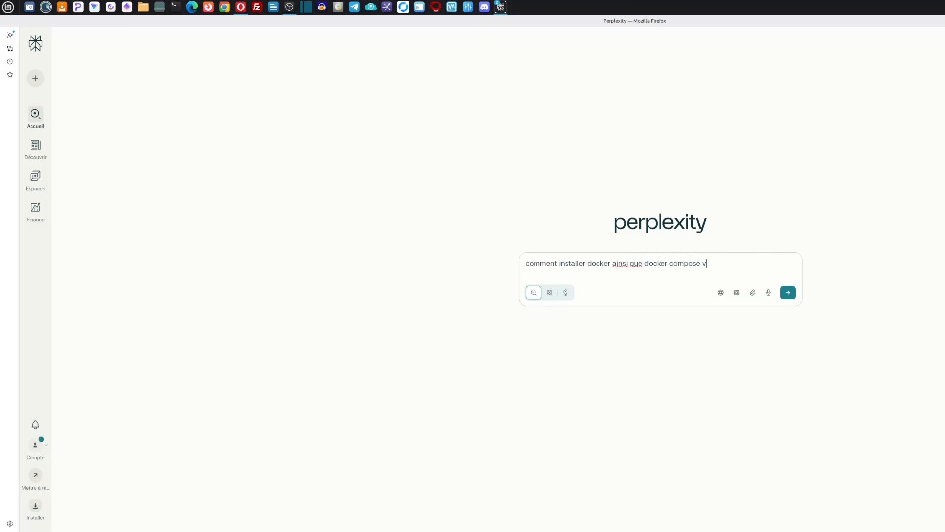
{"action": "type", "text": "2 et tester le bon fonctionner sur lin"}
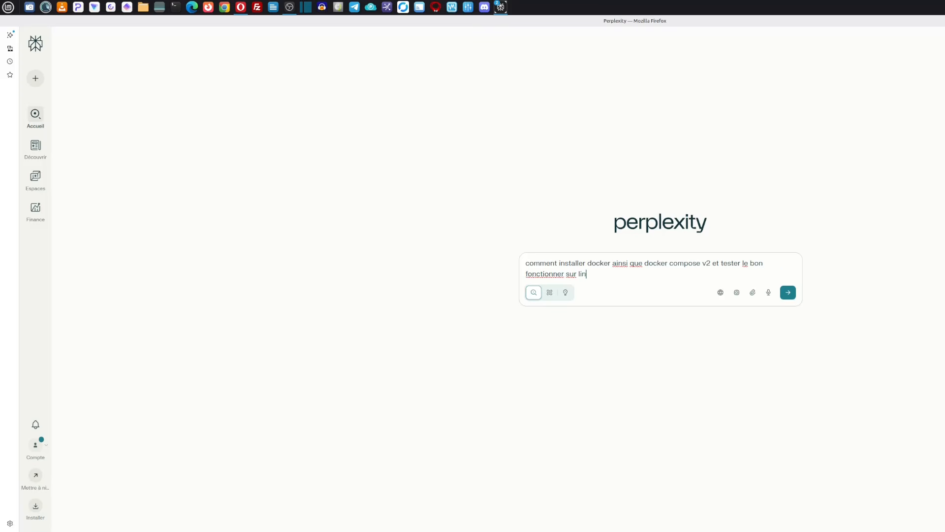
{"action": "type", "text": "ux mo"}
{"action": "key", "text": "BackSpace"}
{"action": "key", "text": "Return"}
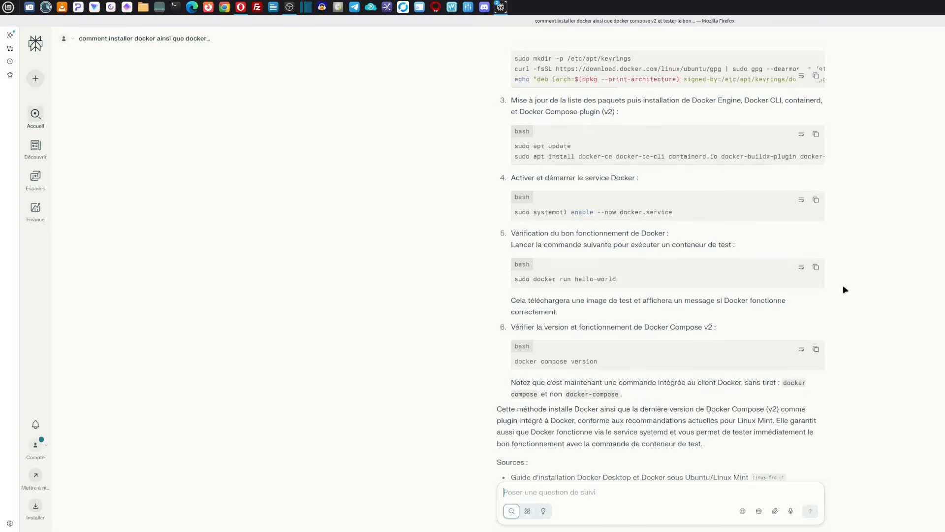
{"action": "scroll", "coordinate": [843, 285], "scroll_direction": "down", "scroll_amount": 2}
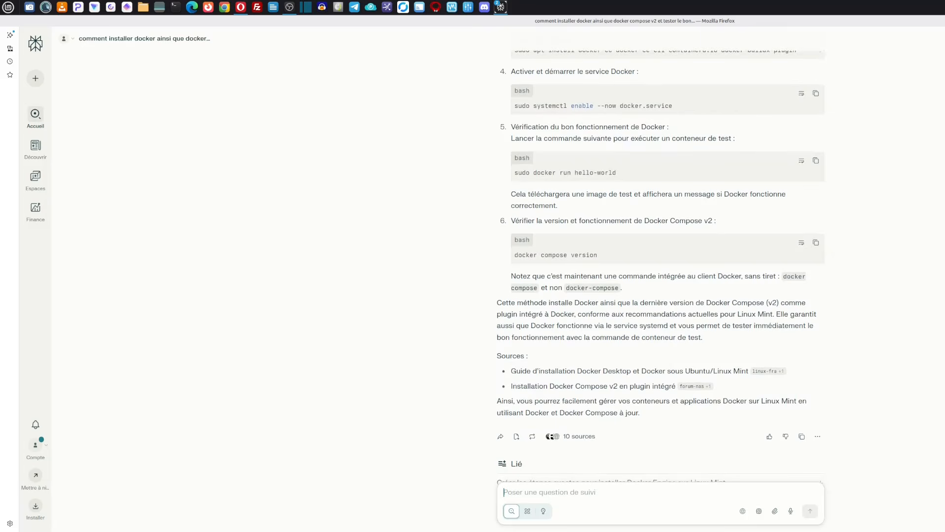
{"action": "key", "text": "alt+F4"}
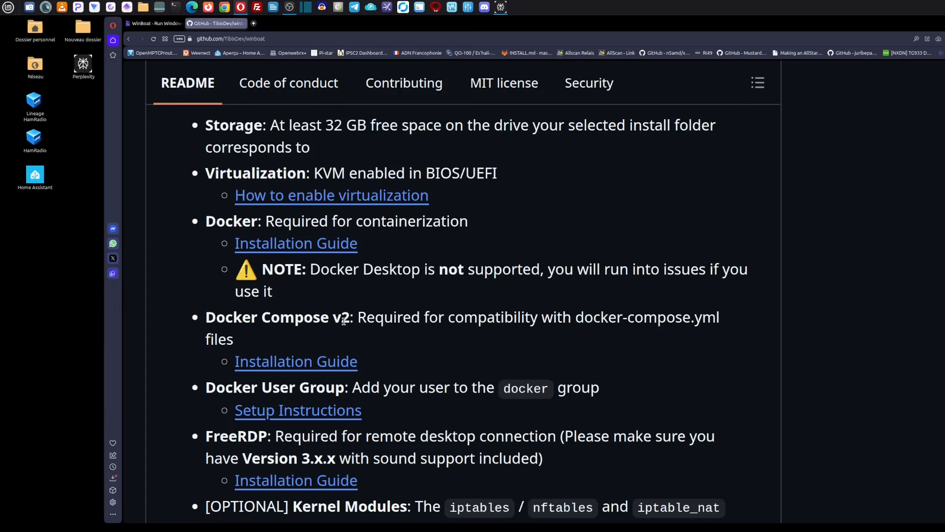
Step: Examine the README's remaining prerequisites, from Docker Compose v2 to the optional kernel modules, and the package variants in the Downloading section
{"action": "scroll", "coordinate": [295, 319], "scroll_direction": "down", "scroll_amount": 3}
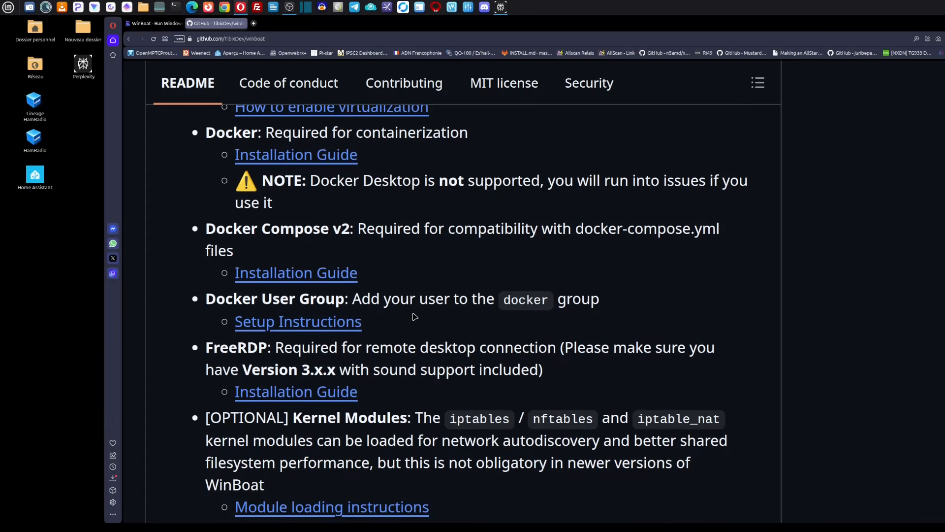
{"action": "scroll", "coordinate": [415, 317], "scroll_direction": "down", "scroll_amount": 3}
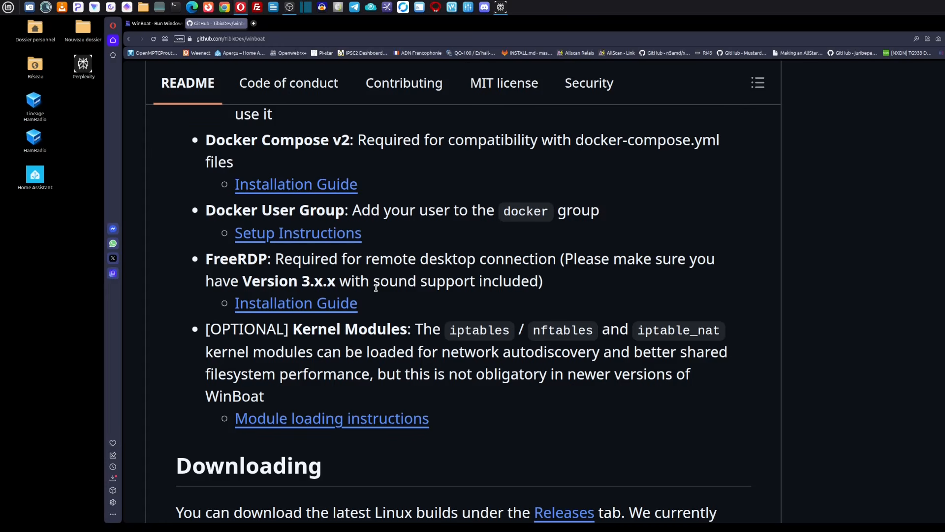
{"action": "scroll", "coordinate": [376, 287], "scroll_direction": "down", "scroll_amount": 1}
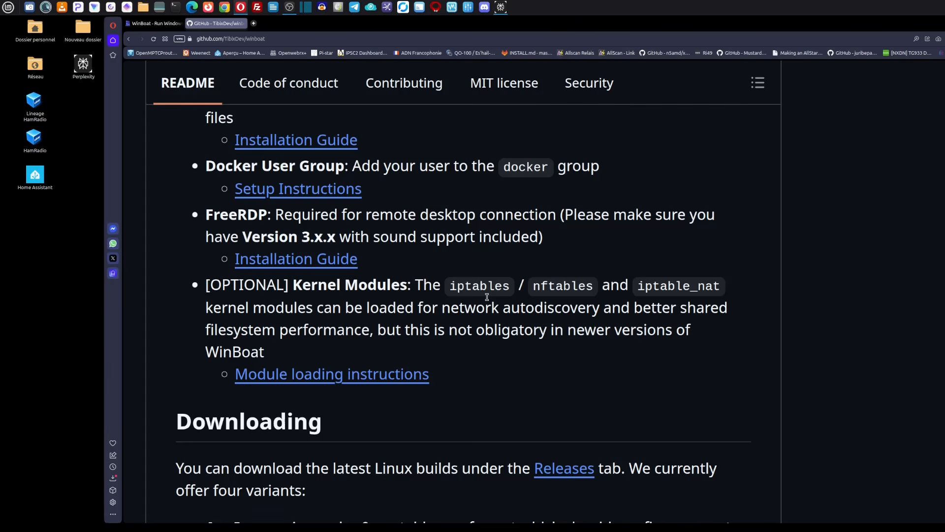
{"action": "scroll", "coordinate": [487, 297], "scroll_direction": "down", "scroll_amount": 4}
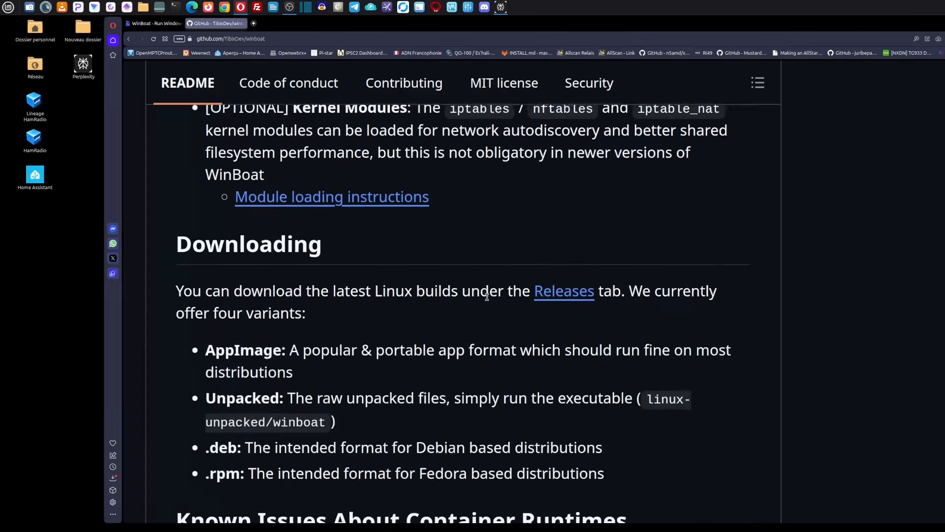
{"action": "scroll", "coordinate": [487, 297], "scroll_direction": "down", "scroll_amount": 2}
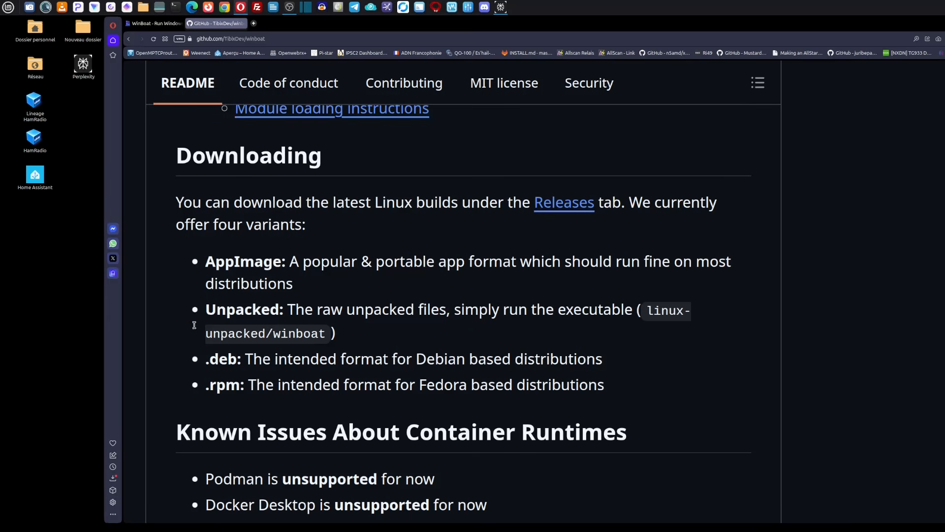
Step: Switch to the WinBoat website and go to its Download section
{"action": "left_click", "coordinate": [165, 26]}
{"action": "scroll", "coordinate": [787, 267], "scroll_direction": "up", "scroll_amount": 8}
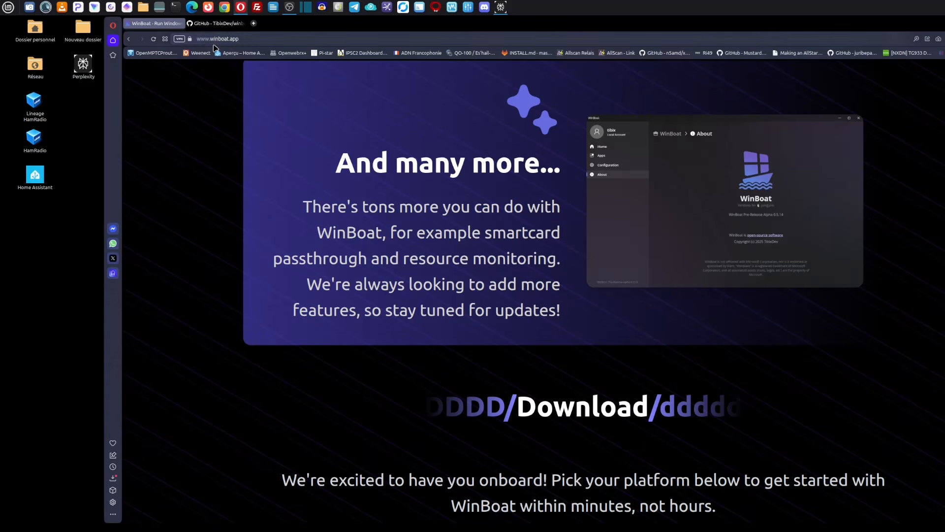
{"action": "scroll", "coordinate": [471, 143], "scroll_direction": "up", "scroll_amount": 15}
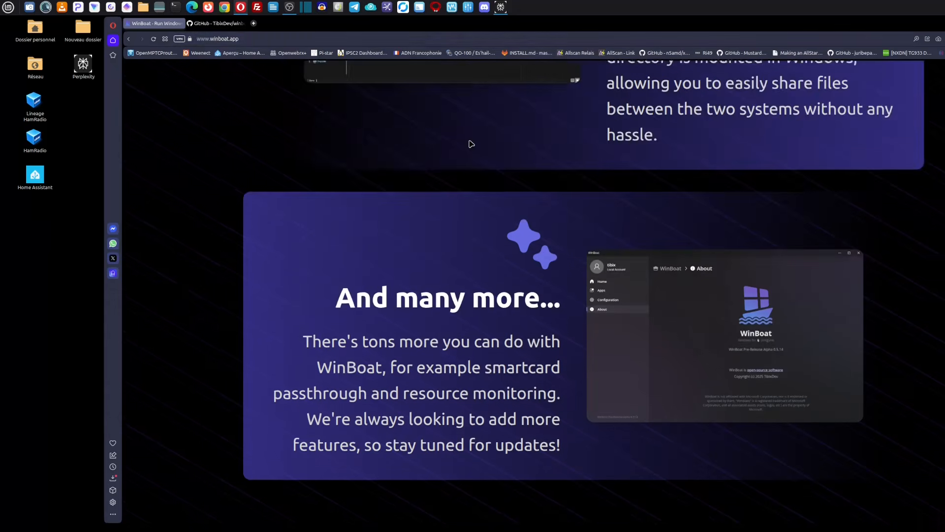
{"action": "scroll", "coordinate": [481, 166], "scroll_direction": "up", "scroll_amount": 8}
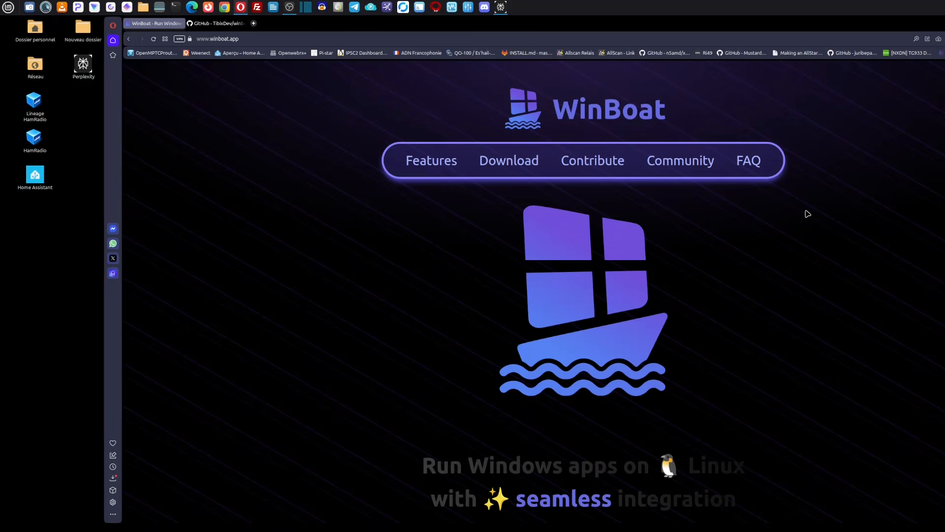
{"action": "left_click", "coordinate": [513, 168]}
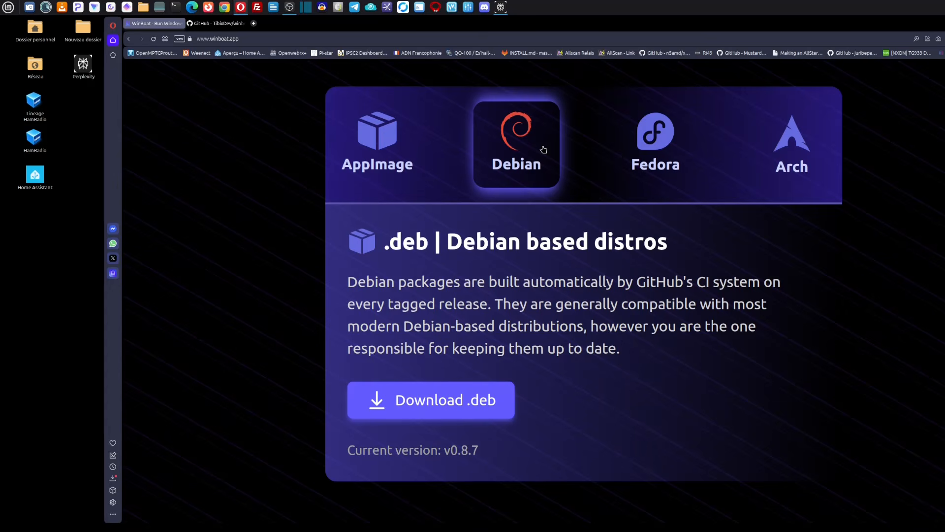
Step: View the AppImage option, then choose the Debian platform and download the WinBoat .deb package
{"action": "left_click", "coordinate": [372, 170]}
{"action": "scroll", "coordinate": [268, 247], "scroll_direction": "up", "scroll_amount": 2}
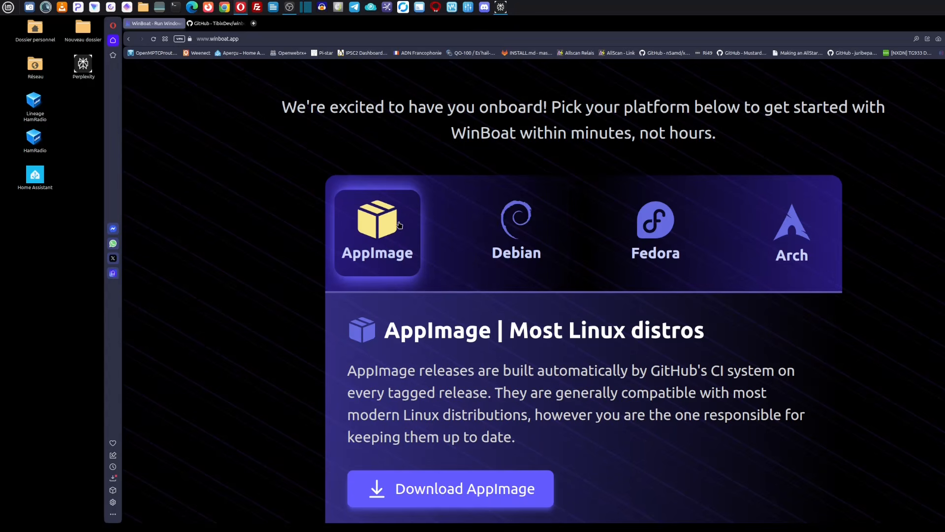
{"action": "left_click", "coordinate": [515, 239]}
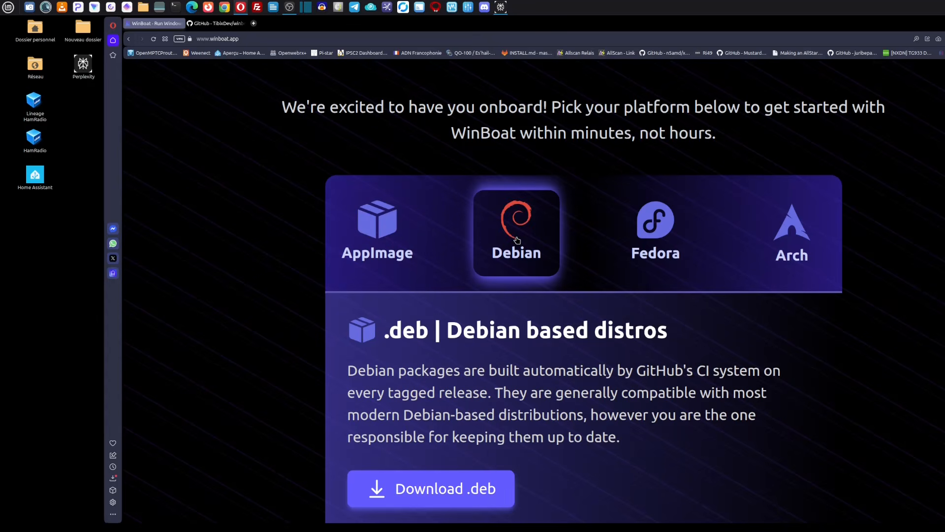
{"action": "scroll", "coordinate": [626, 388], "scroll_direction": "down", "scroll_amount": 1}
{"action": "left_click", "coordinate": [408, 444]}
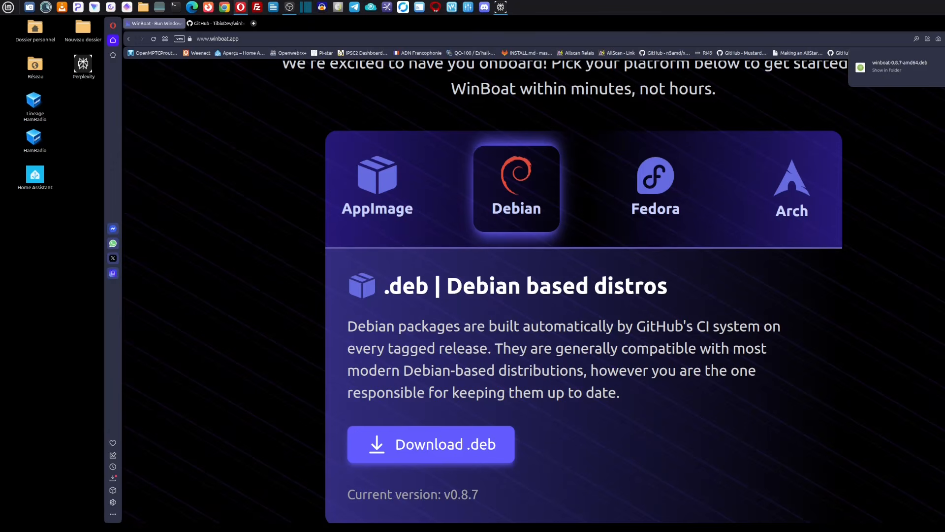
Step: Install the downloaded winboat-0.8.7-amd64.deb package, authenticating with the account password, and close the installer and the Téléchargements folder
{"action": "left_click", "coordinate": [886, 69]}
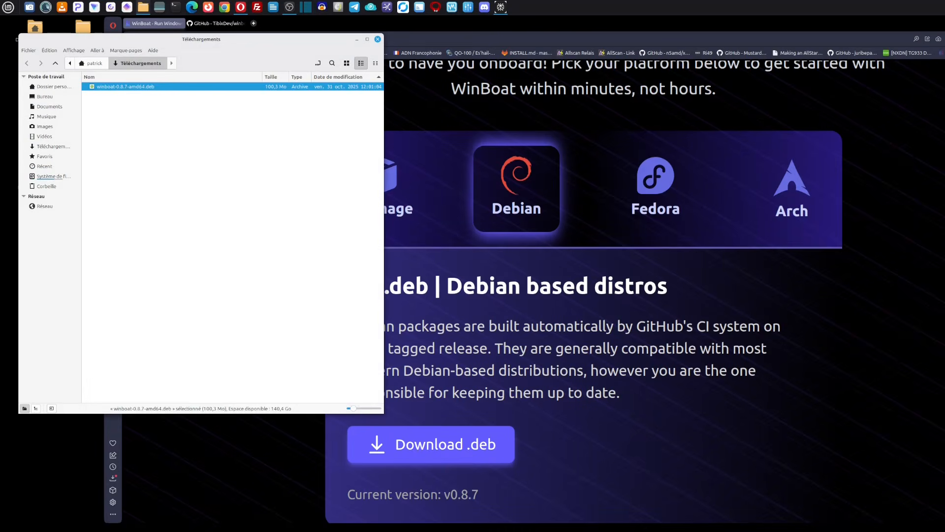
{"action": "double_click", "coordinate": [112, 87]}
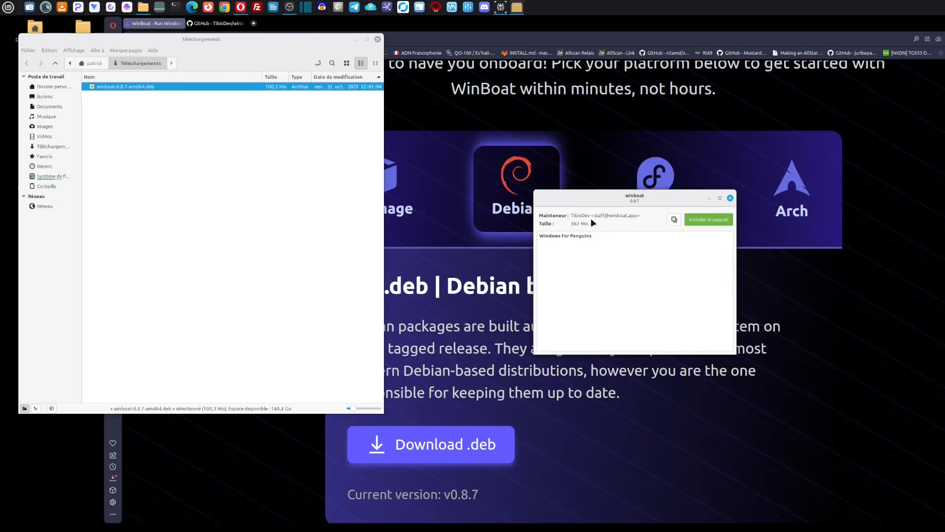
{"action": "left_click", "coordinate": [709, 220]}
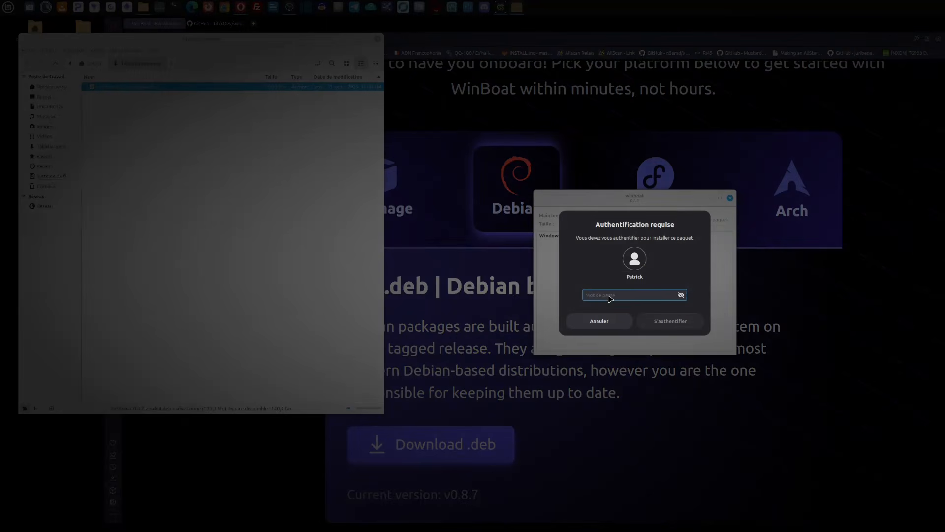
{"action": "type", "text": "****"}
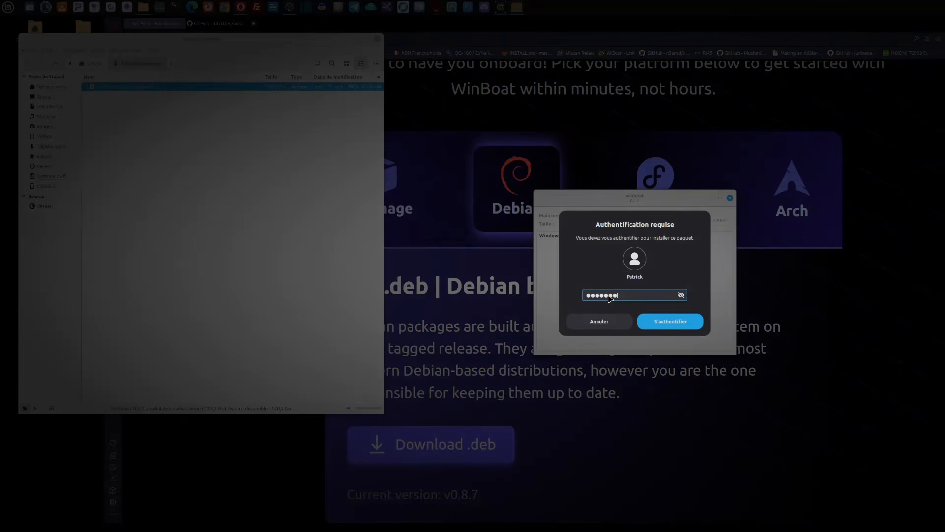
{"action": "key", "text": "Return"}
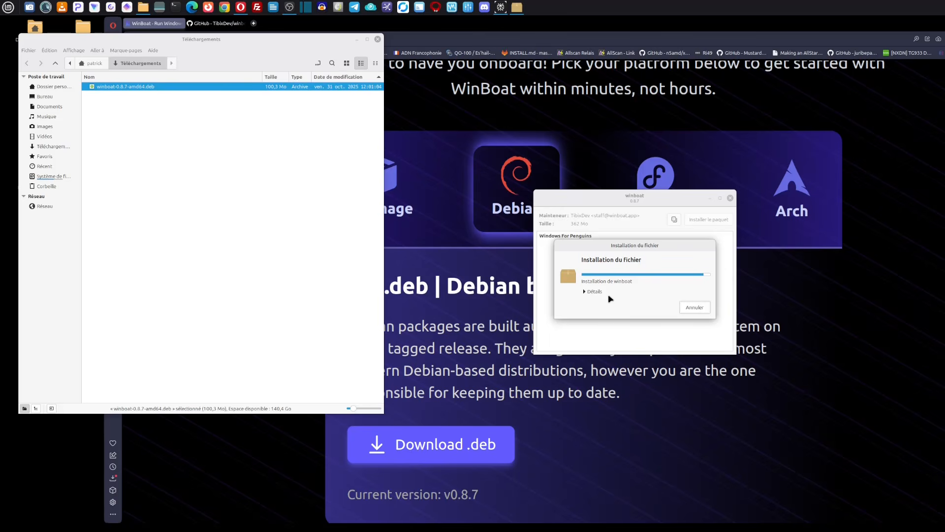
{"action": "left_click", "coordinate": [730, 197]}
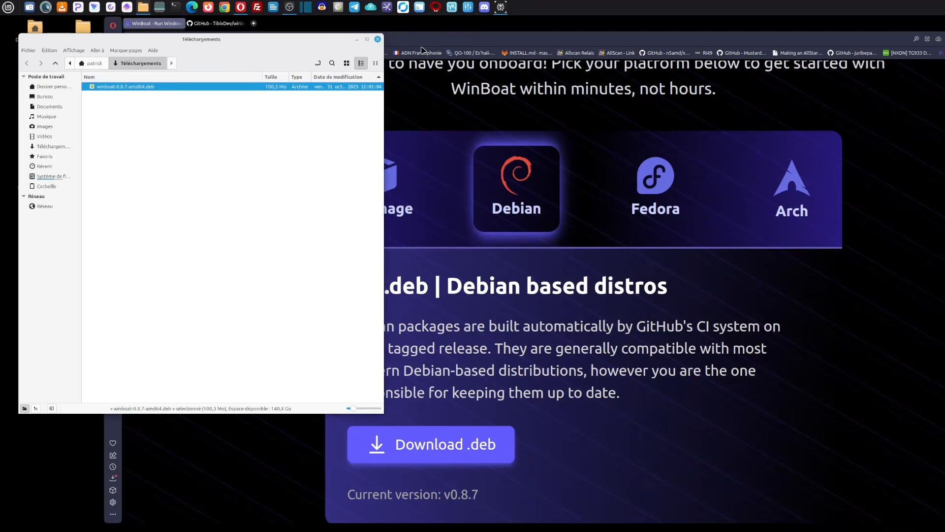
{"action": "left_click", "coordinate": [377, 39]}
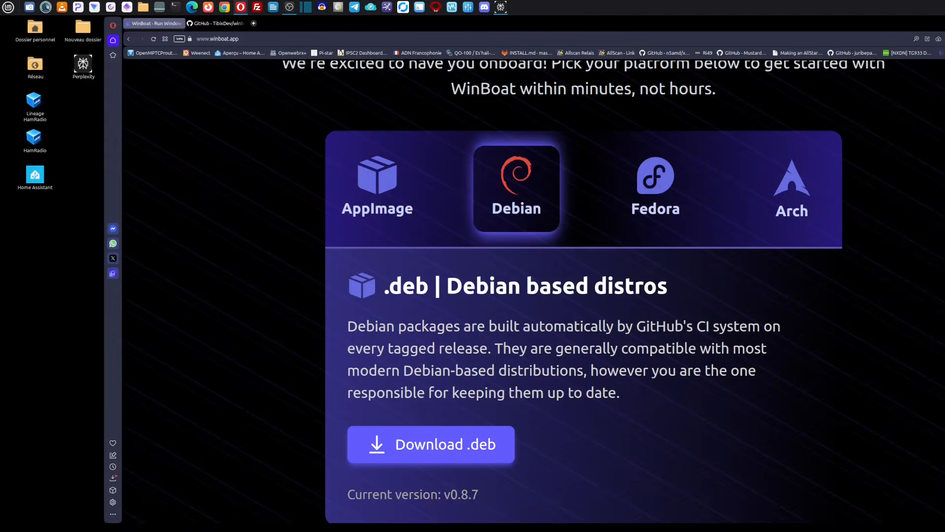
Step: Show the desktop and launch the installed winboat application by searching for "win"
{"action": "key", "text": "super+d"}
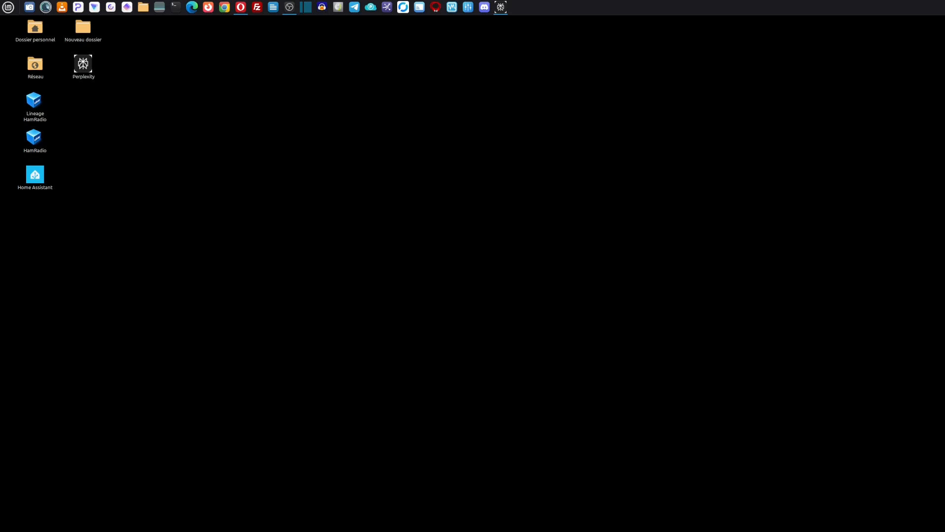
{"action": "key", "text": "super"}
{"action": "type", "text": "win"}
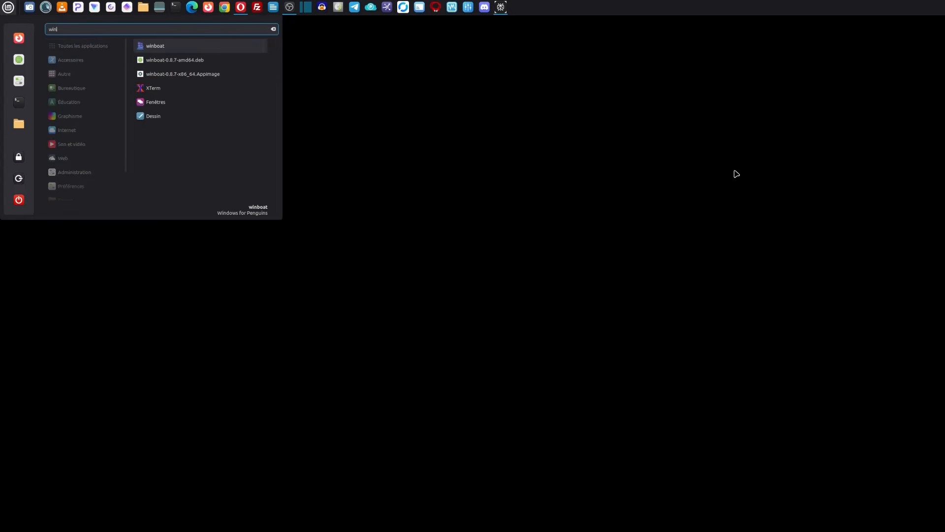
{"action": "left_click", "coordinate": [169, 49]}
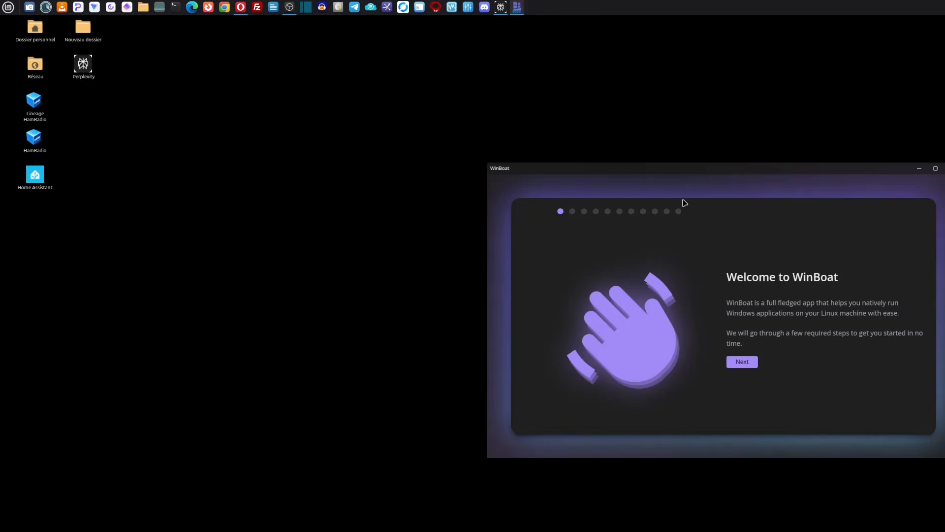
Step: Maximize the WinBoat setup window and accept the MIT License agreement to reach the Pre-Requisites page
{"action": "left_click_drag", "start_coordinate": [694, 169], "coordinate": [623, 135]}
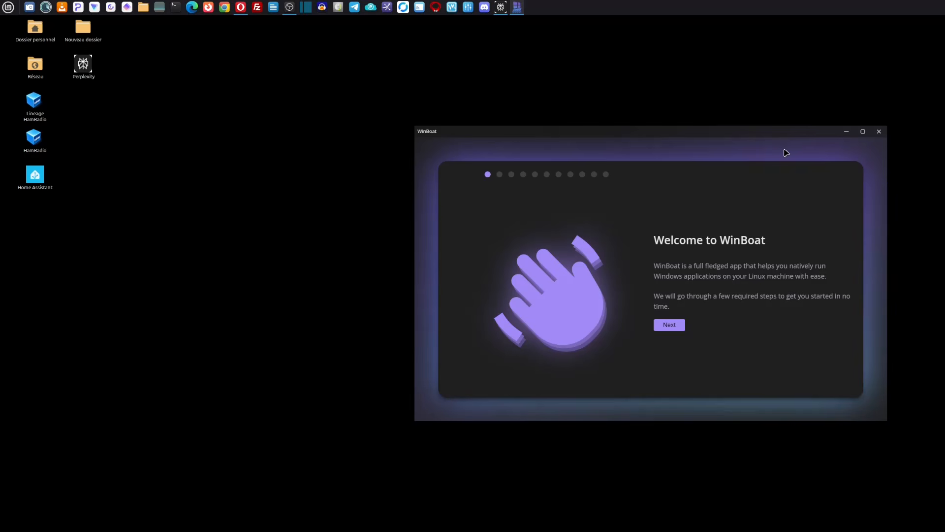
{"action": "left_click", "coordinate": [862, 132]}
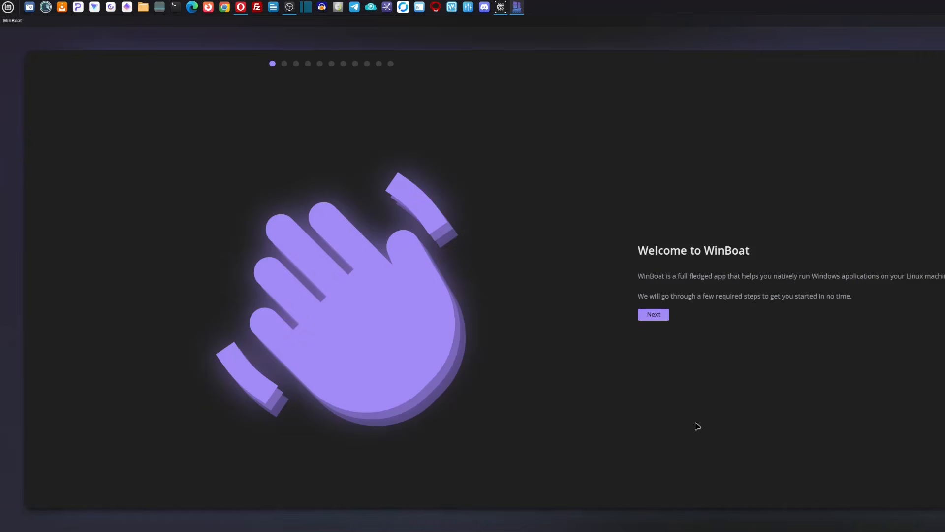
{"action": "left_click", "coordinate": [657, 317]}
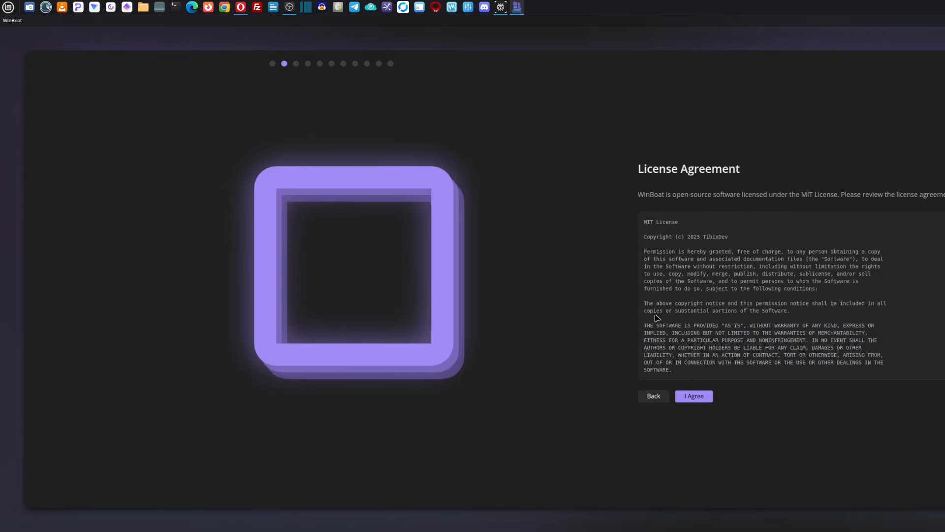
{"action": "left_click", "coordinate": [691, 397]}
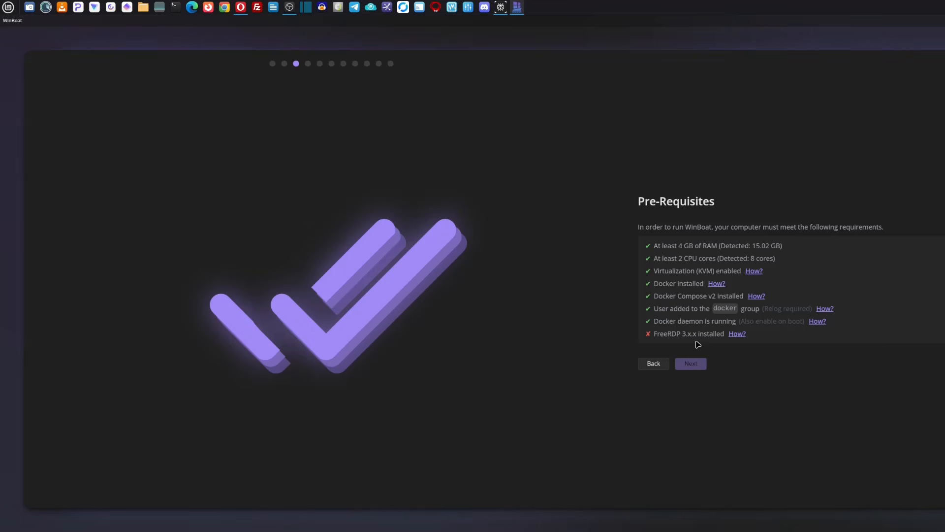
Step: Open the Logithèque software manager and search for "Freerdp" to find the Freerdp3-x11 package
{"action": "left_click", "coordinate": [9, 8]}
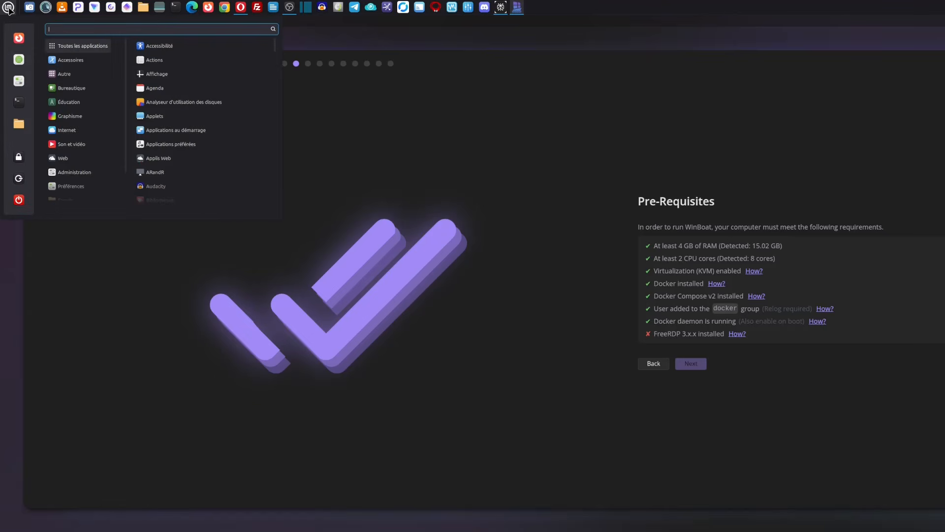
{"action": "left_click", "coordinate": [18, 62]}
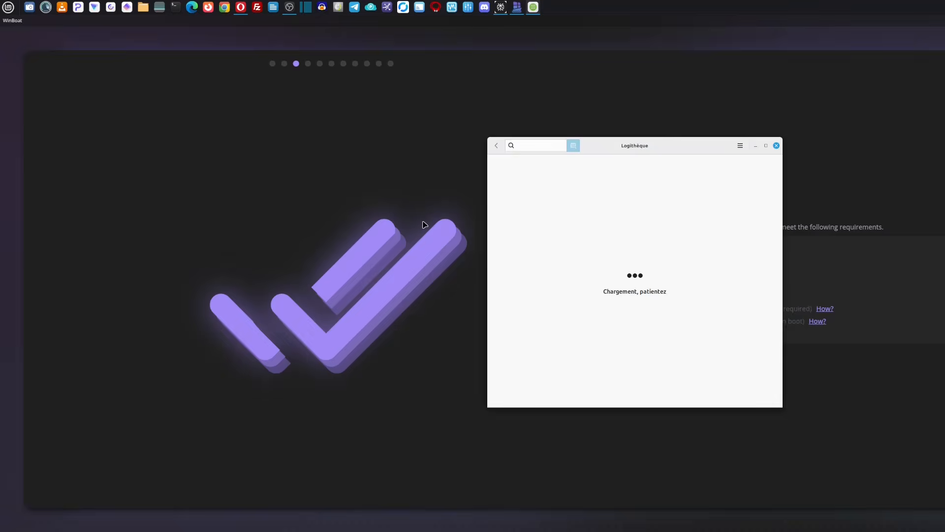
{"action": "left_click", "coordinate": [524, 145]}
{"action": "type", "text": "Freedrp"}
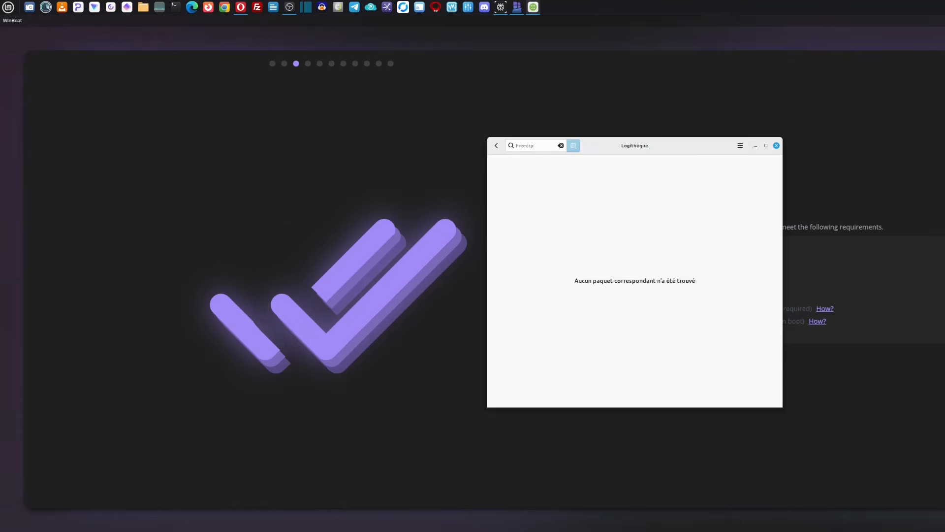
{"action": "key", "text": "BackSpace"}
{"action": "key", "text": "BackSpace"}
{"action": "key", "text": "BackSpace"}
{"action": "key", "text": "BackSpace"}
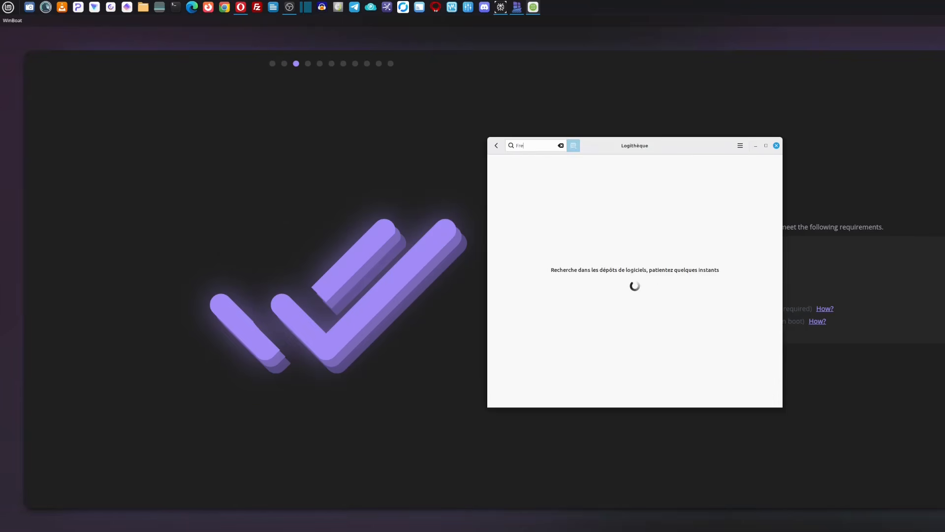
{"action": "type", "text": "erdp"}
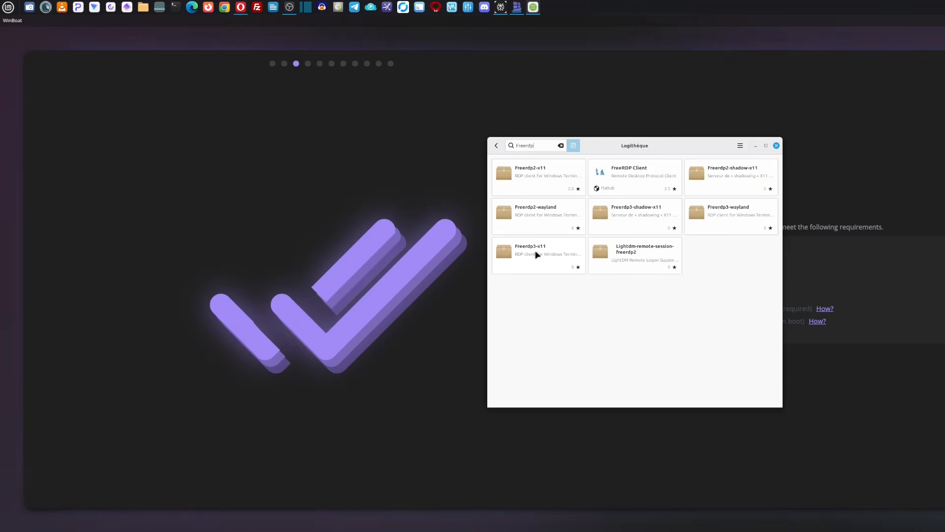
{"action": "left_click", "coordinate": [557, 255]}
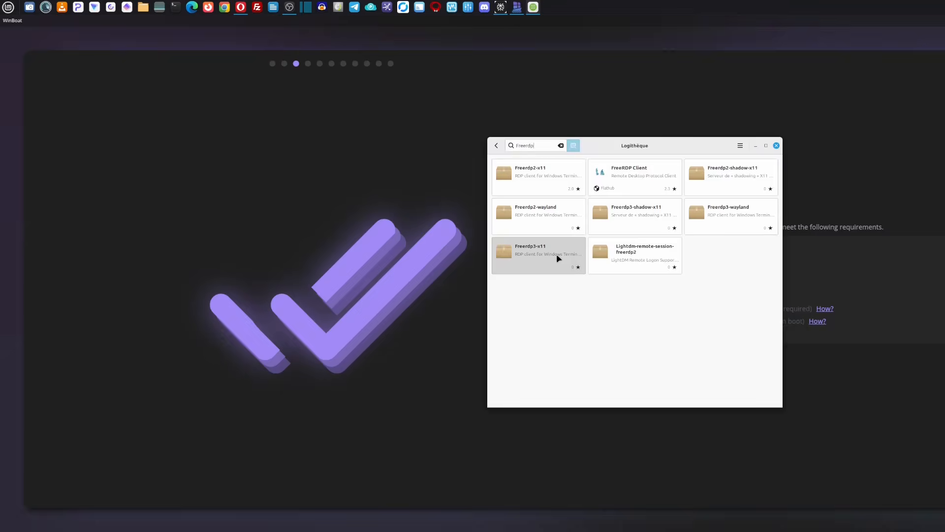
{"action": "left_click", "coordinate": [497, 146]}
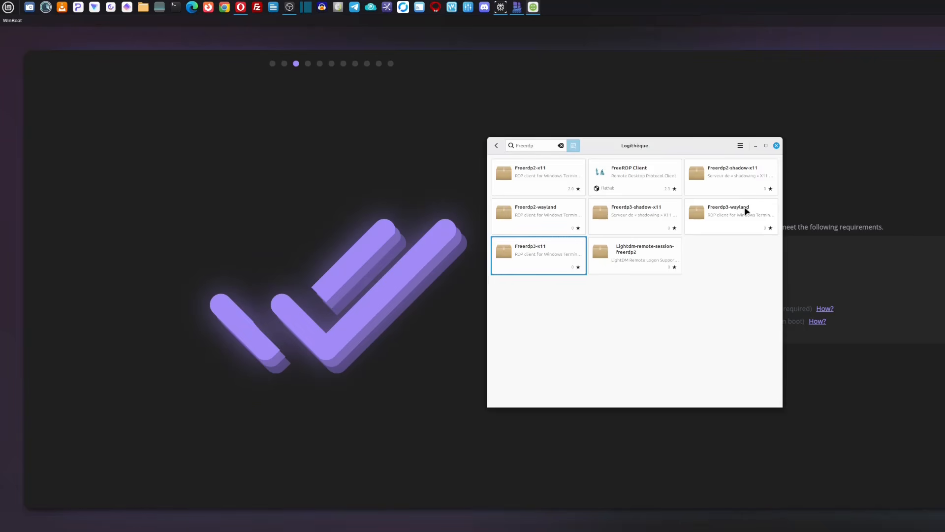
Step: Install the Freerdp3-x11 package with its additional libraries, authenticating with the account password, and close the Logithèque
{"action": "left_click", "coordinate": [546, 257]}
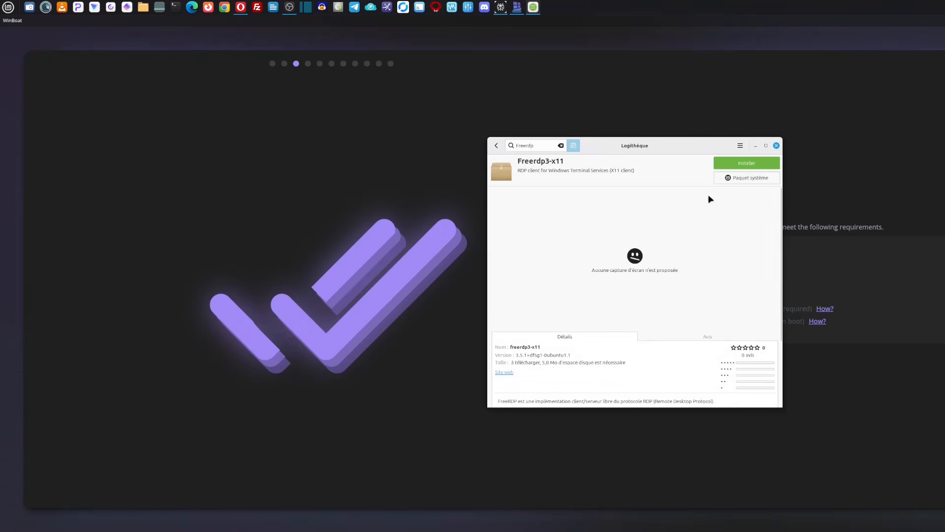
{"action": "left_click", "coordinate": [757, 169]}
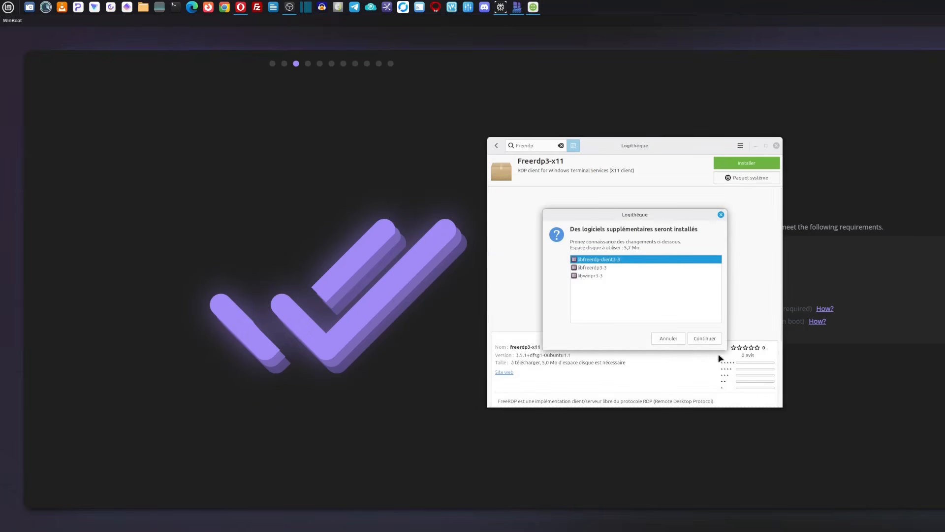
{"action": "left_click", "coordinate": [713, 339]}
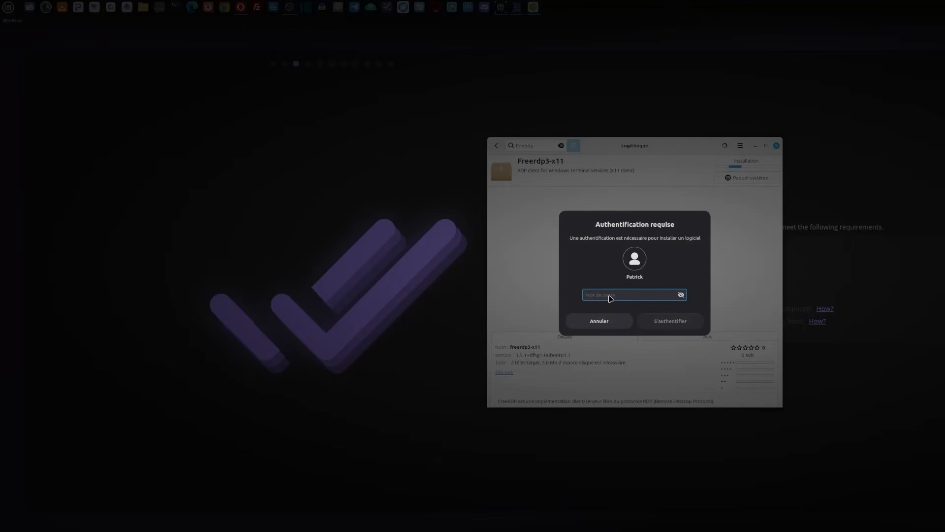
{"action": "type", "text": "********"}
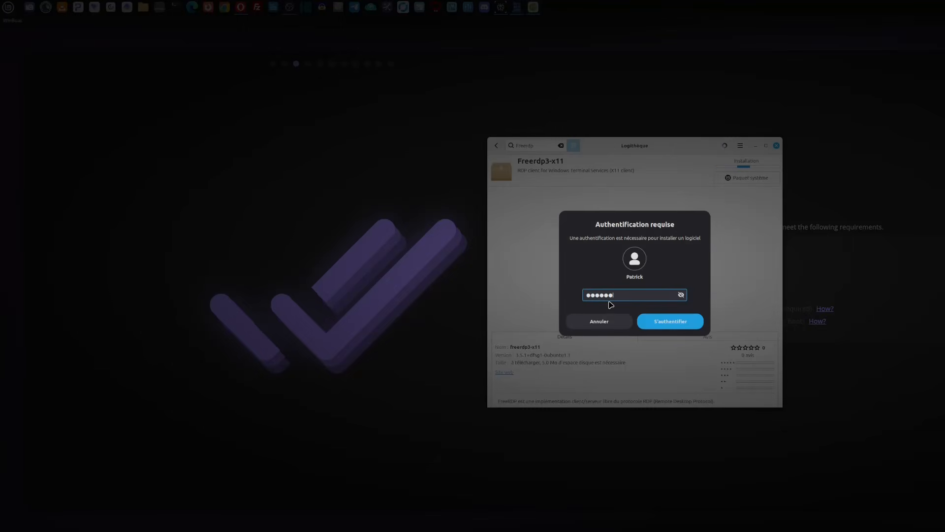
{"action": "key", "text": "Return"}
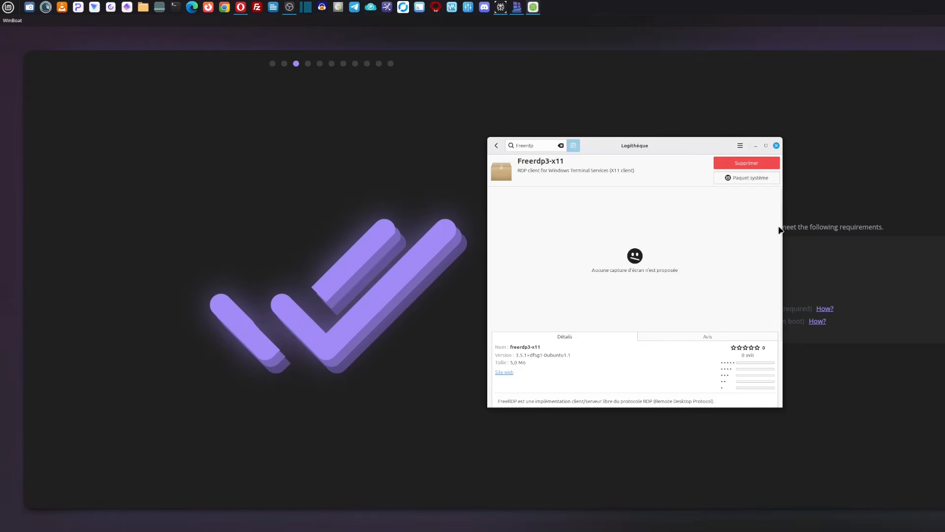
{"action": "left_click", "coordinate": [776, 146]}
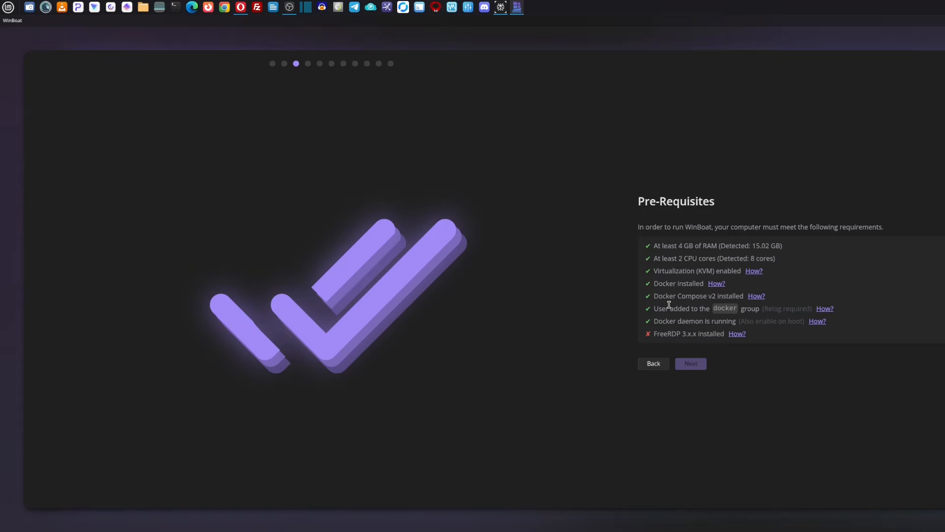
Step: Try to refresh the Pre-Requisites check by going back to the License Agreement and accepting it again
{"action": "left_click", "coordinate": [655, 364]}
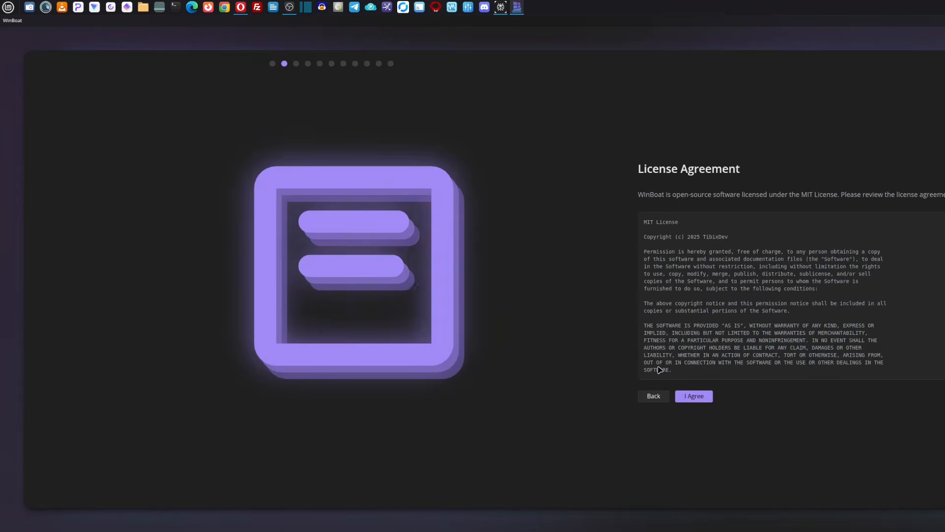
{"action": "left_click", "coordinate": [704, 398]}
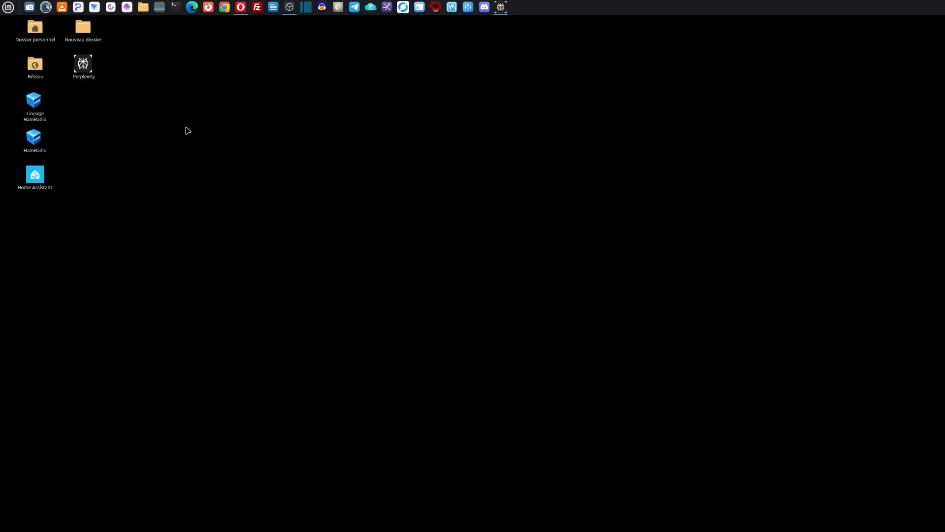
Step: Restart WinBoat by finding it in the applications with the search "win"
{"action": "key", "text": "super"}
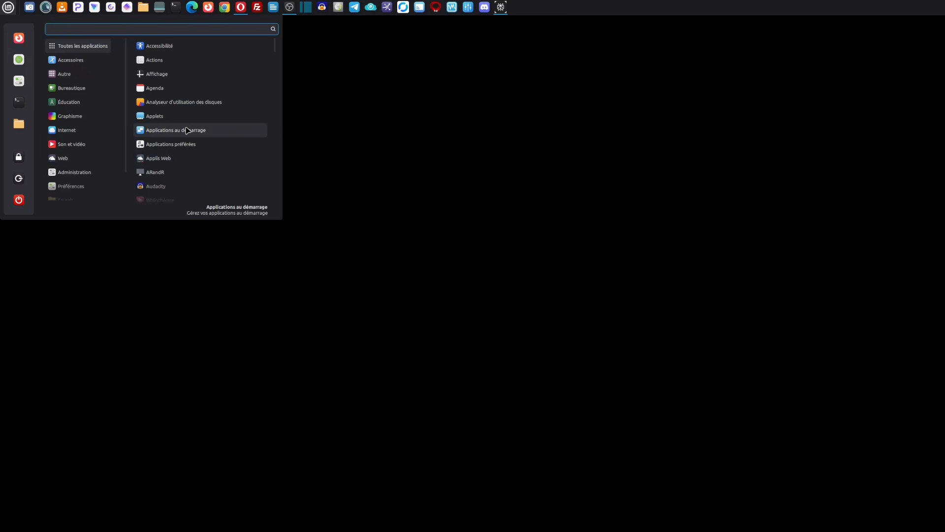
{"action": "type", "text": "win"}
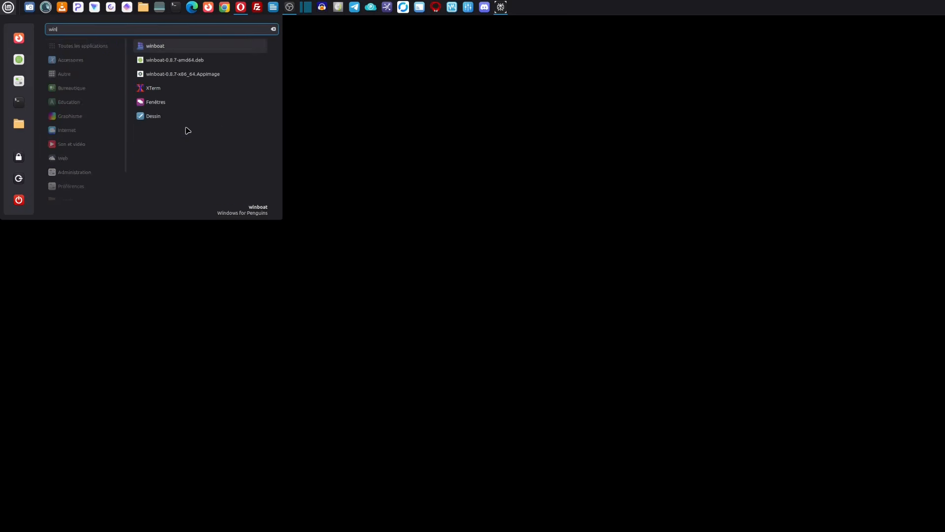
{"action": "key", "text": "Return"}
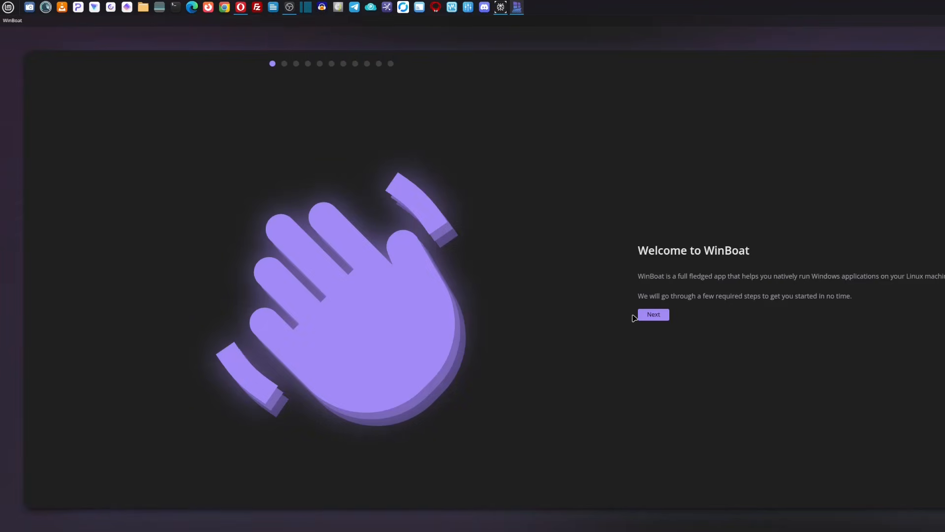
Step: Accept the license agreement in the restarted setup wizard and continue past the Pre-Requisites to the Install Location page
{"action": "left_click", "coordinate": [647, 314]}
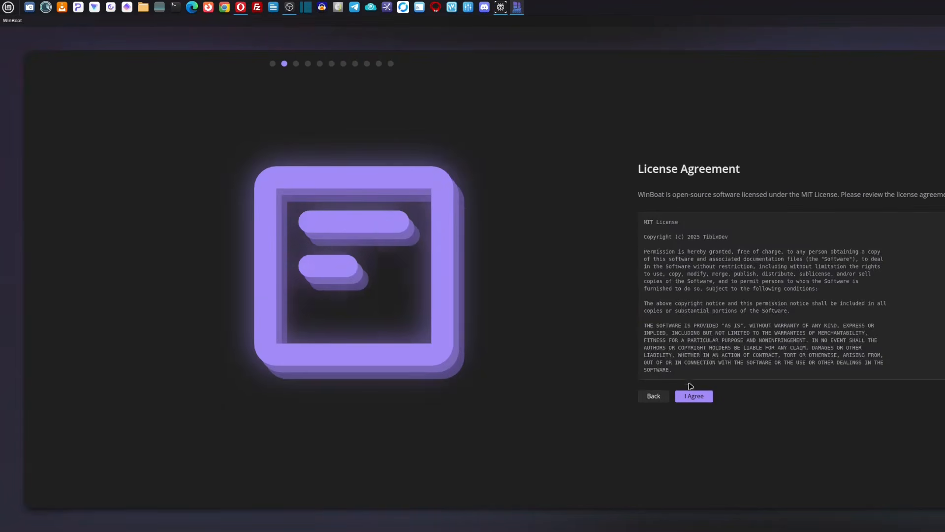
{"action": "left_click", "coordinate": [694, 396]}
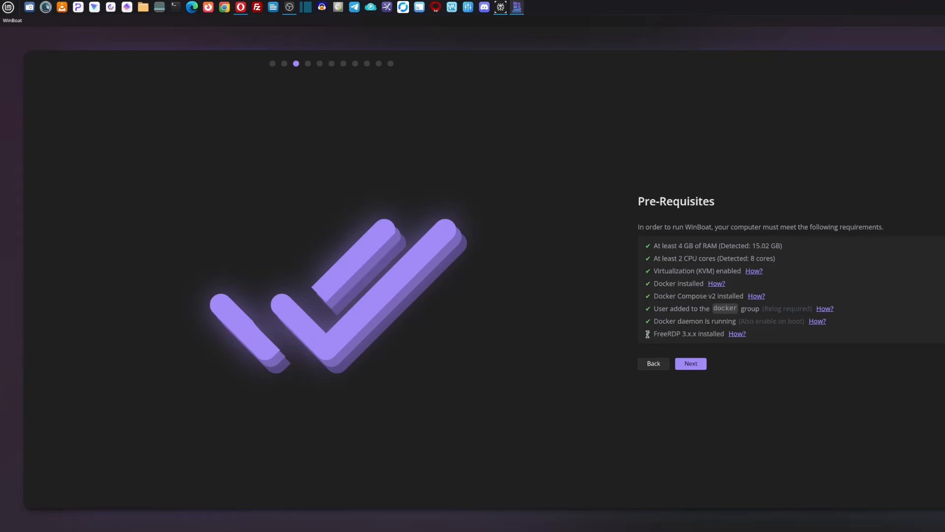
{"action": "left_click", "coordinate": [700, 366]}
{"action": "left_click", "coordinate": [699, 366]}
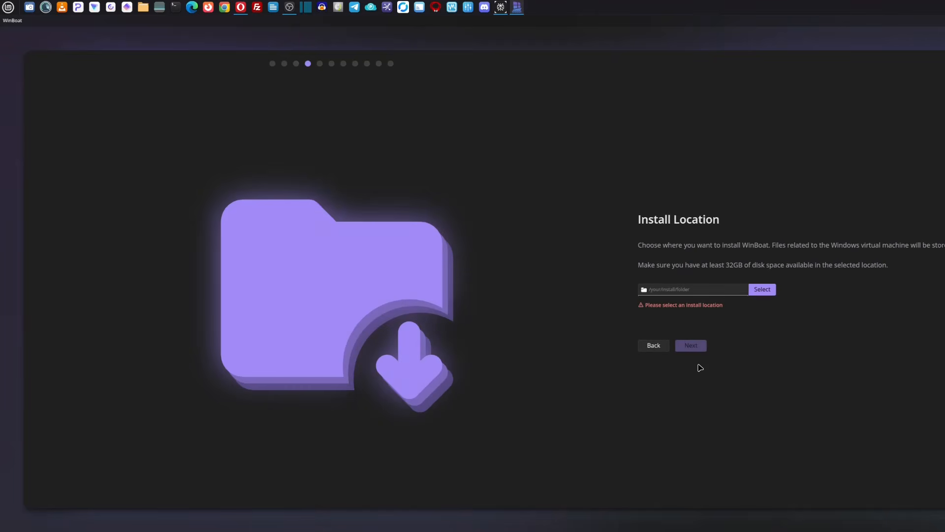
Step: Choose the personal home folder as the install location and continue to the Windows configuration
{"action": "left_click", "coordinate": [659, 291]}
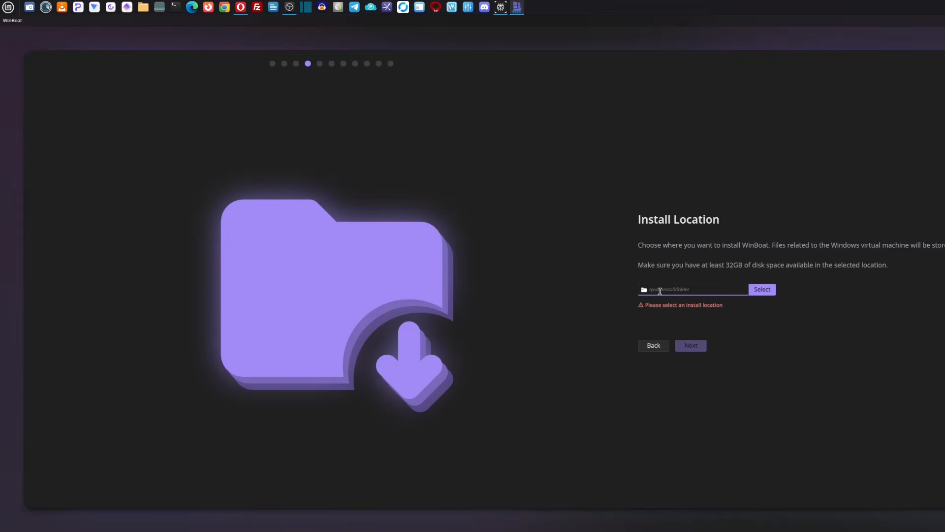
{"action": "left_click", "coordinate": [757, 293]}
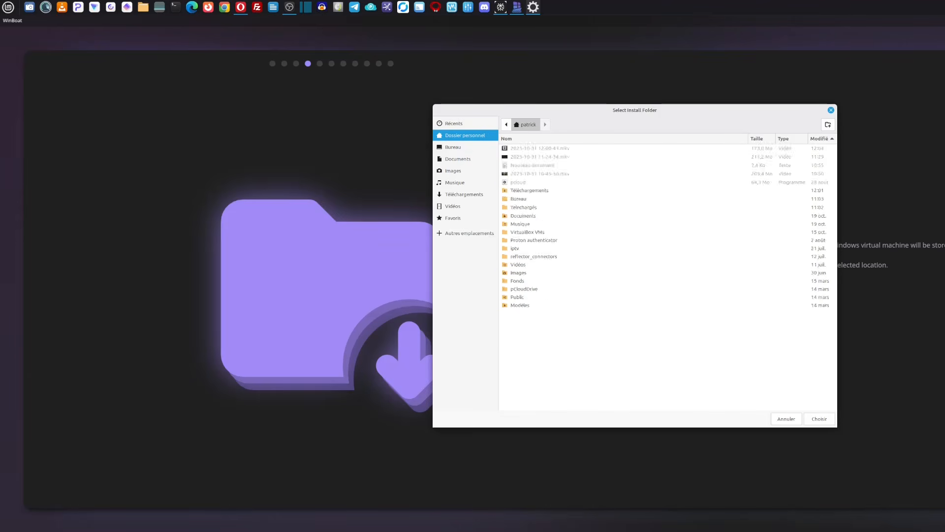
{"action": "left_click", "coordinate": [824, 422]}
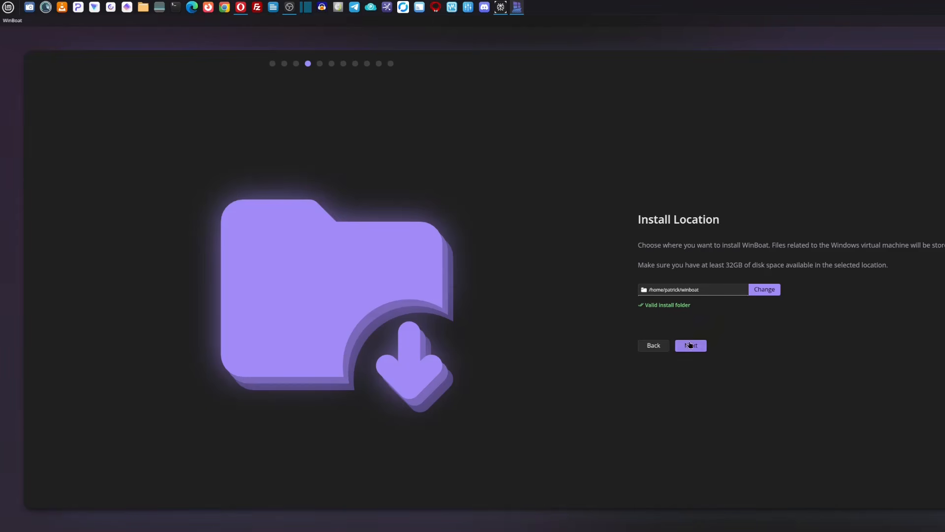
{"action": "left_click", "coordinate": [694, 346]}
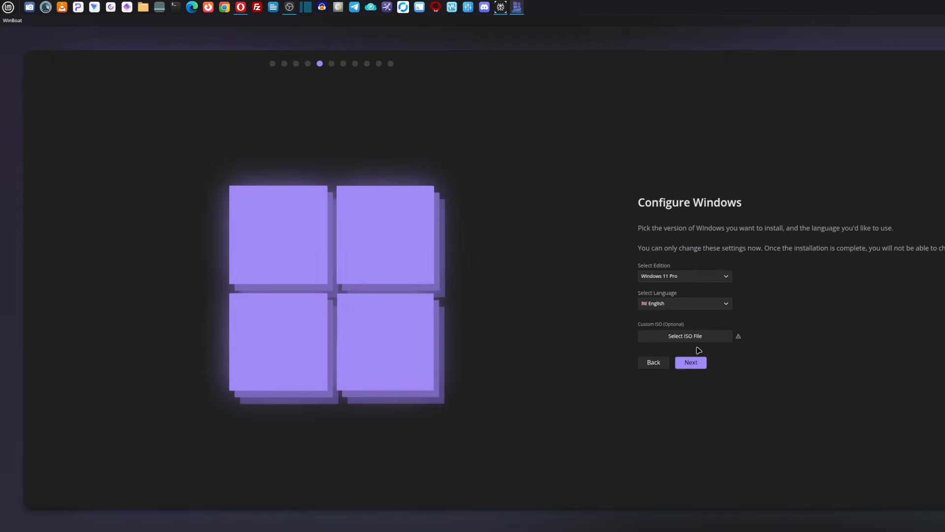
Step: Configure Windows with the Windows 11 Pro edition and French language, without a custom ISO, and continue to the user configuration
{"action": "left_click", "coordinate": [727, 280]}
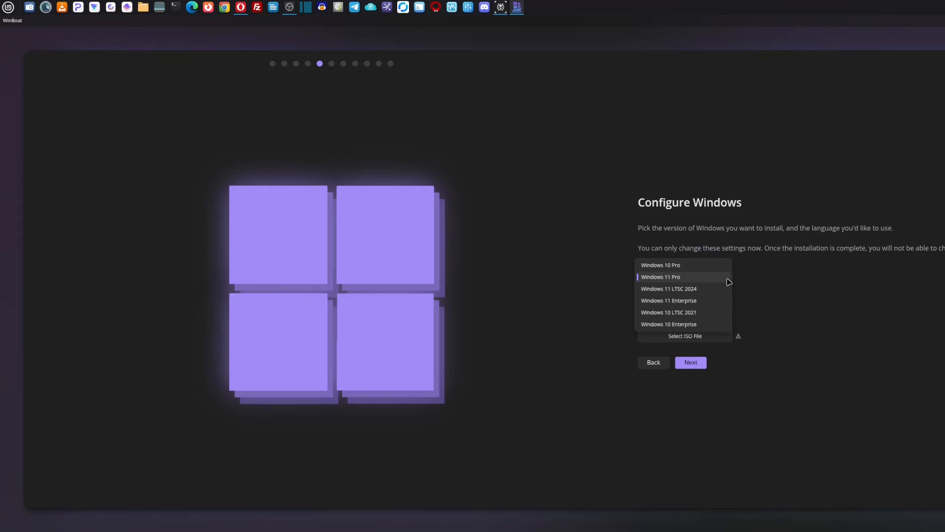
{"action": "left_click", "coordinate": [688, 281]}
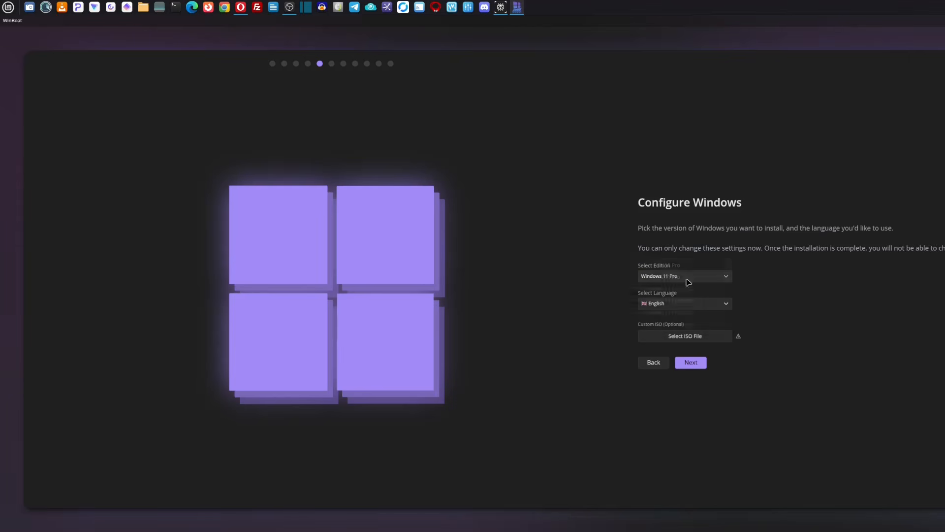
{"action": "left_click", "coordinate": [727, 306]}
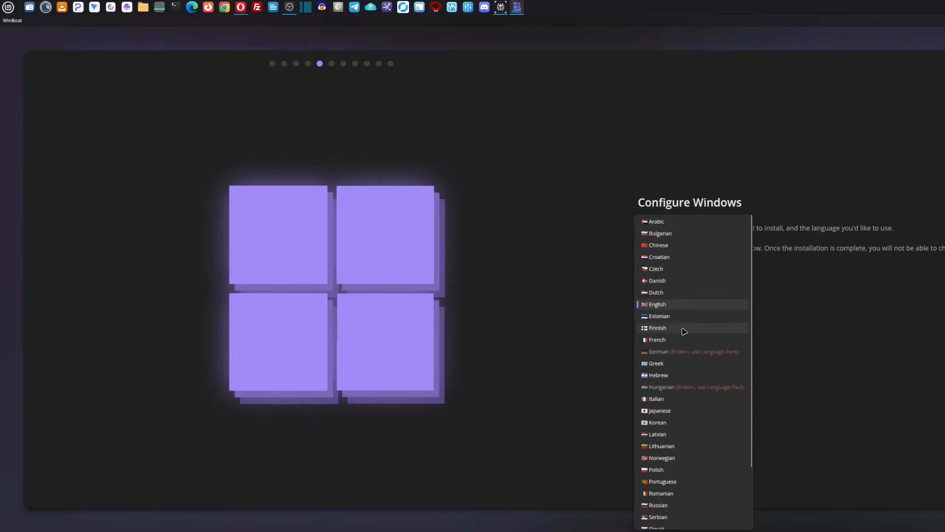
{"action": "left_click", "coordinate": [666, 343]}
{"action": "left_click", "coordinate": [698, 339]}
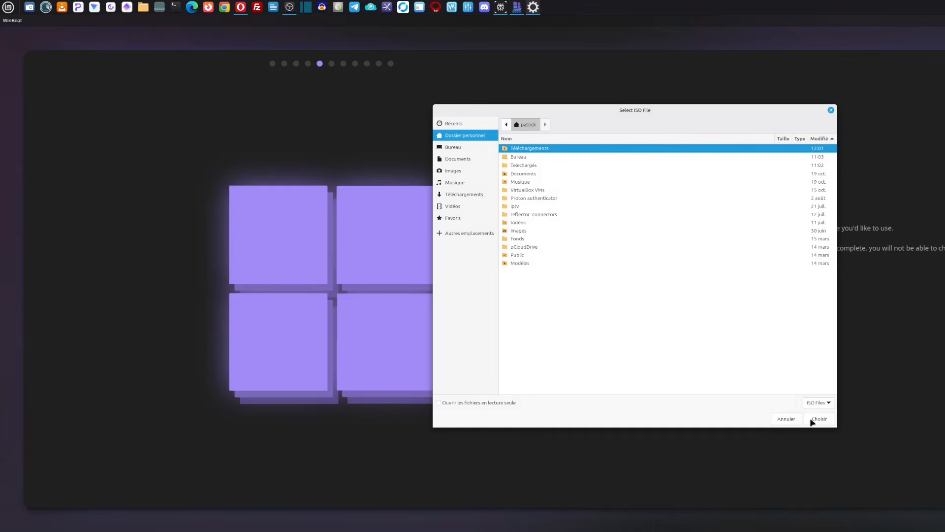
{"action": "left_click", "coordinate": [788, 421]}
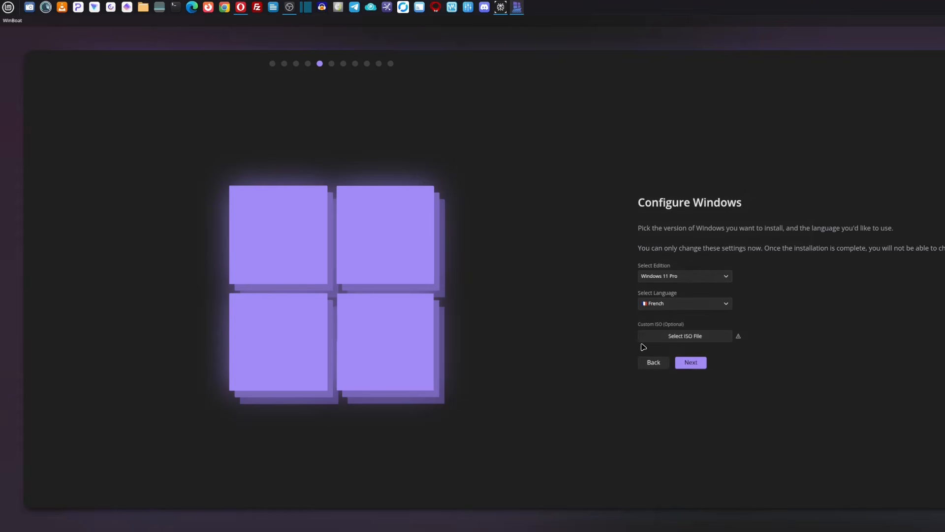
{"action": "left_click", "coordinate": [691, 363]}
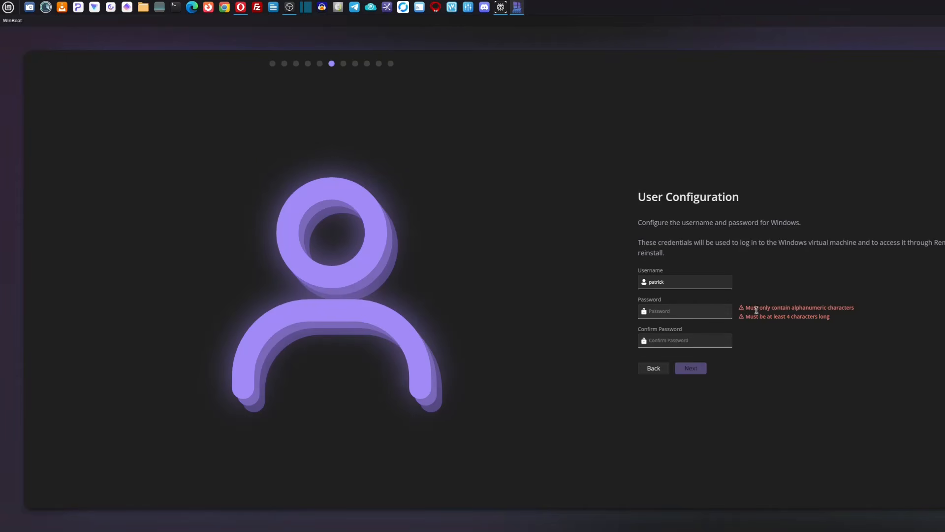
Step: Enter and confirm the Windows account password, keeping the suggested username, and continue to the hardware configuration
{"action": "left_click", "coordinate": [658, 310]}
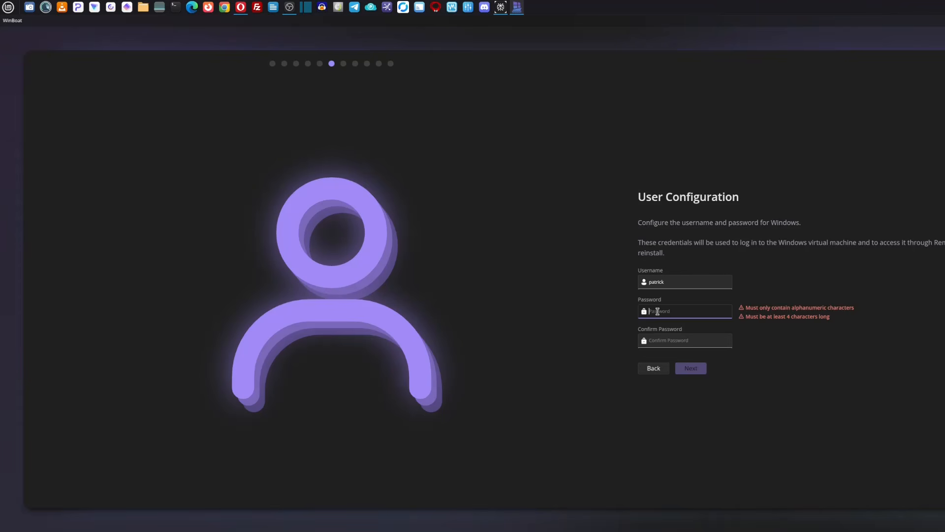
{"action": "type", "text": "p"}
{"action": "key", "text": "BackSpace"}
{"action": "type", "text": "ps"}
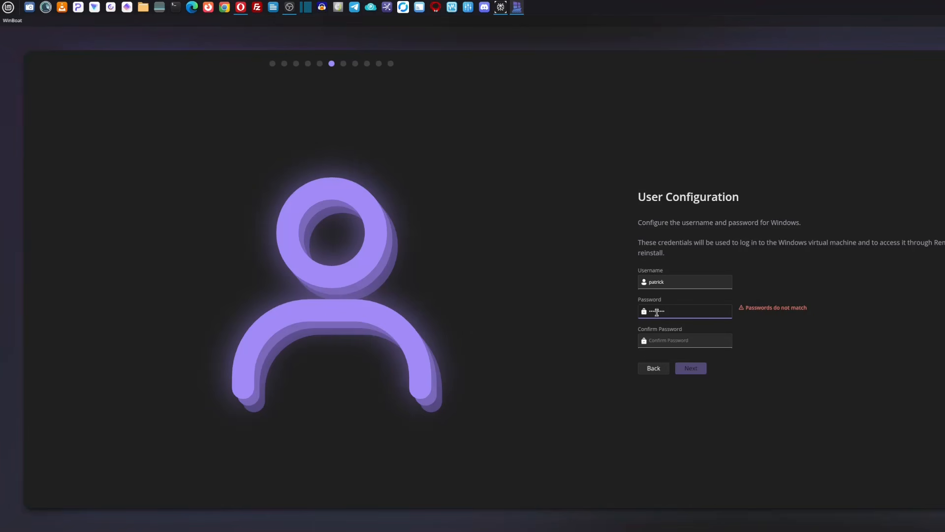
{"action": "left_click", "coordinate": [665, 343]}
{"action": "type", "text": "p"}
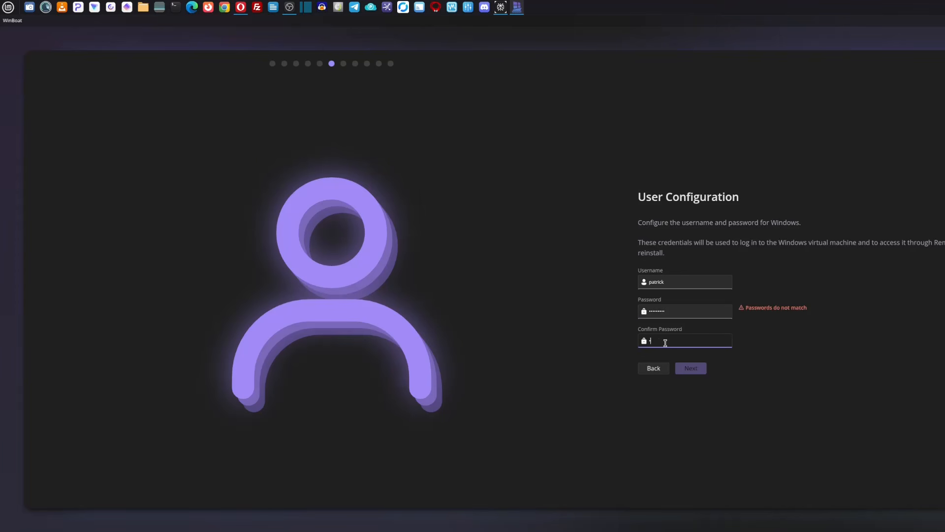
{"action": "type", "text": "••••••••"}
{"action": "left_click", "coordinate": [688, 373]}
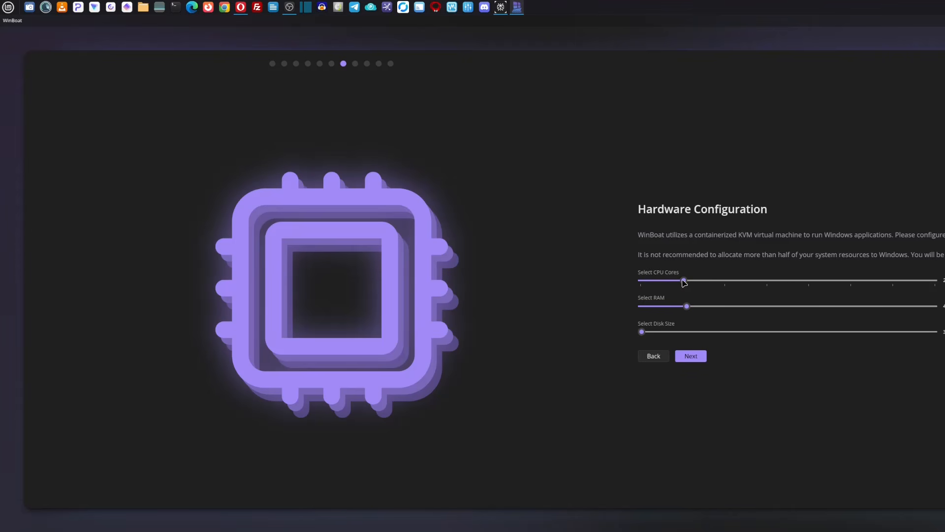
Step: Allocate 4 CPU cores, 8 GB of RAM and a 56 GB disk to the virtual machine and continue
{"action": "left_click_drag", "start_coordinate": [686, 282], "coordinate": [761, 280]}
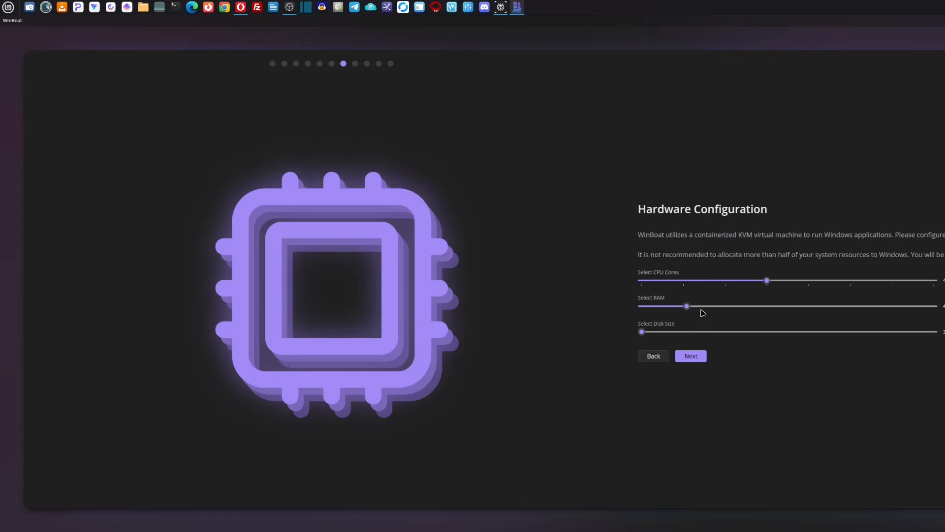
{"action": "left_click_drag", "start_coordinate": [689, 305], "coordinate": [773, 308]}
{"action": "left_click_drag", "start_coordinate": [642, 333], "coordinate": [712, 335]}
{"action": "left_click", "coordinate": [692, 357]}
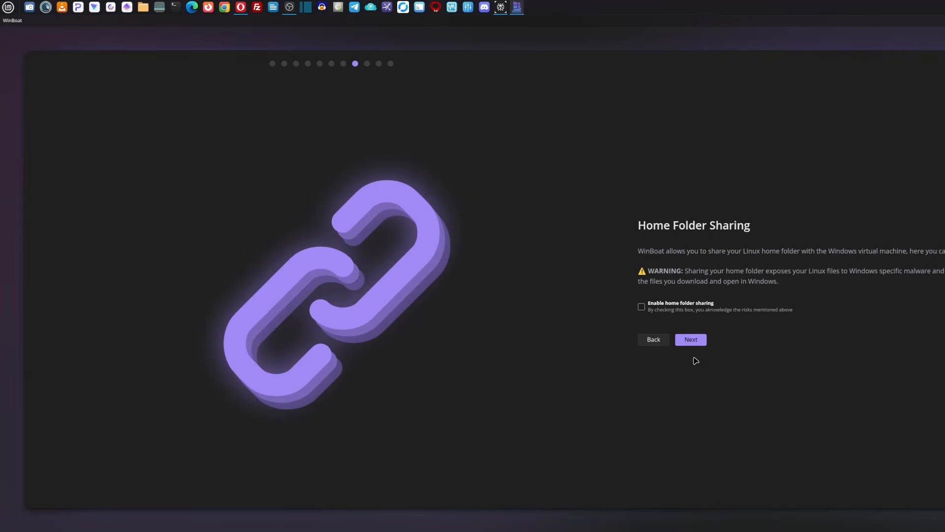
Step: Enable home folder sharing and start the Windows installation from the review page
{"action": "left_click", "coordinate": [641, 308]}
{"action": "left_click", "coordinate": [691, 340]}
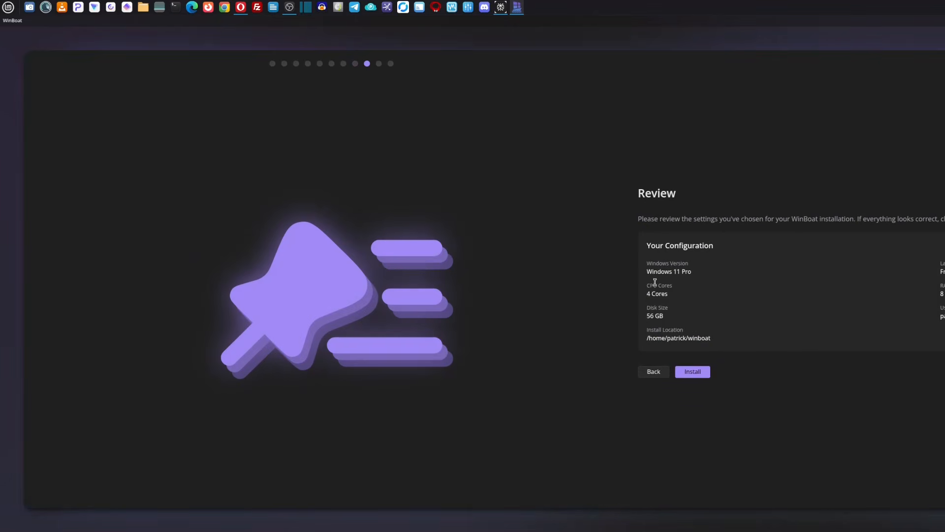
{"action": "left_click", "coordinate": [691, 373]}
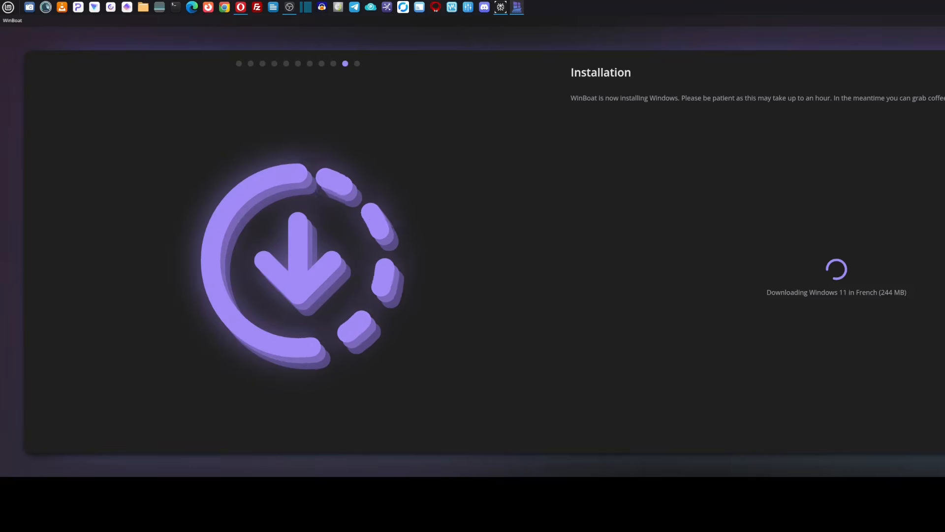
Step: Narrow the WinBoat window and finish the setup wizard once Windows is installed
{"action": "left_click_drag", "start_coordinate": [943, 143], "coordinate": [832, 146]}
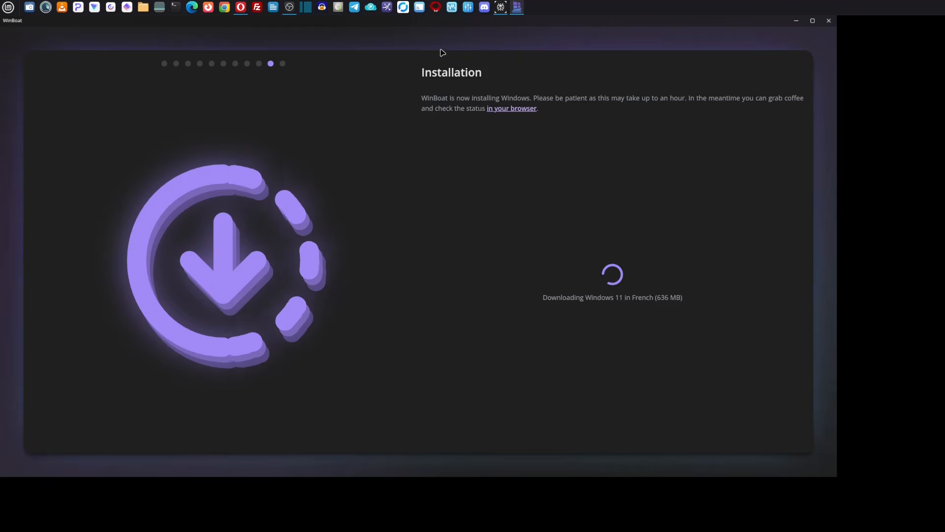
{"action": "mouse_move", "coordinate": [289, 9]}
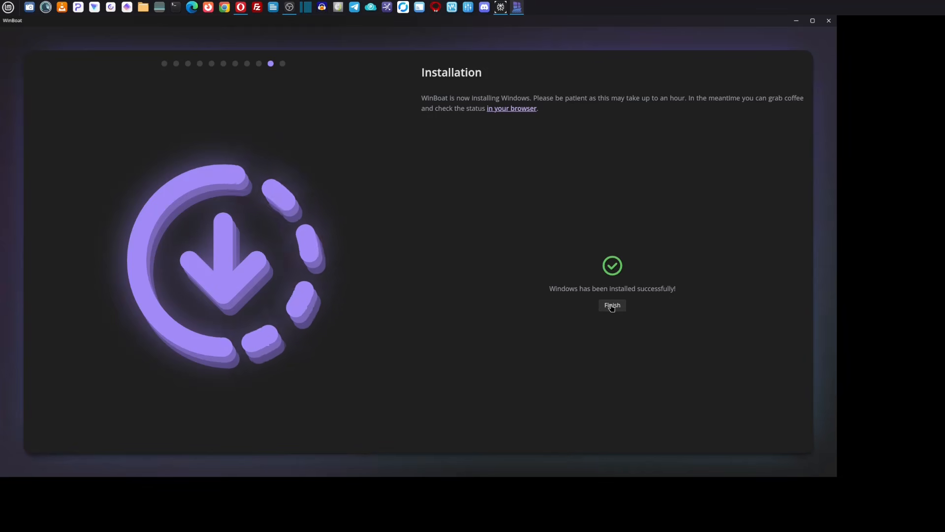
{"action": "left_click", "coordinate": [612, 306]}
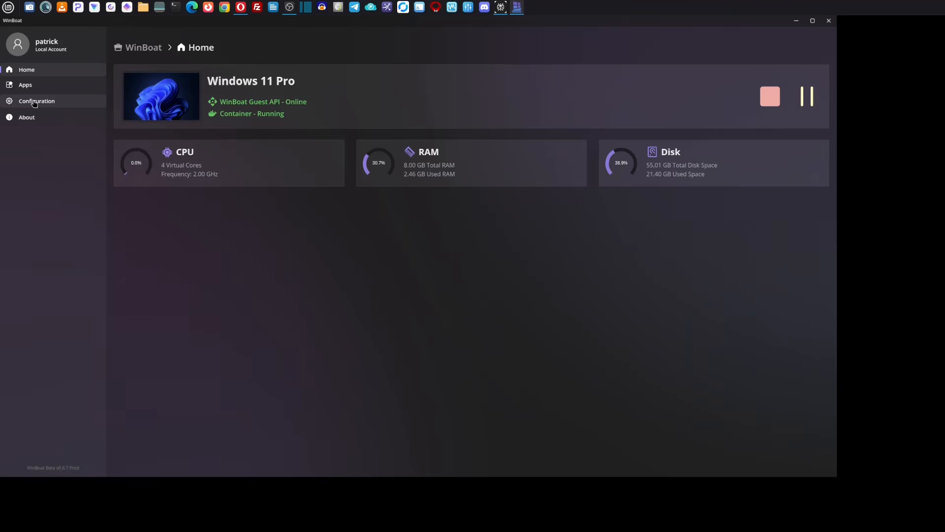
Step: Open the WinBoat configuration and check the Multi-Monitor Support options, keeping None
{"action": "left_click", "coordinate": [34, 103]}
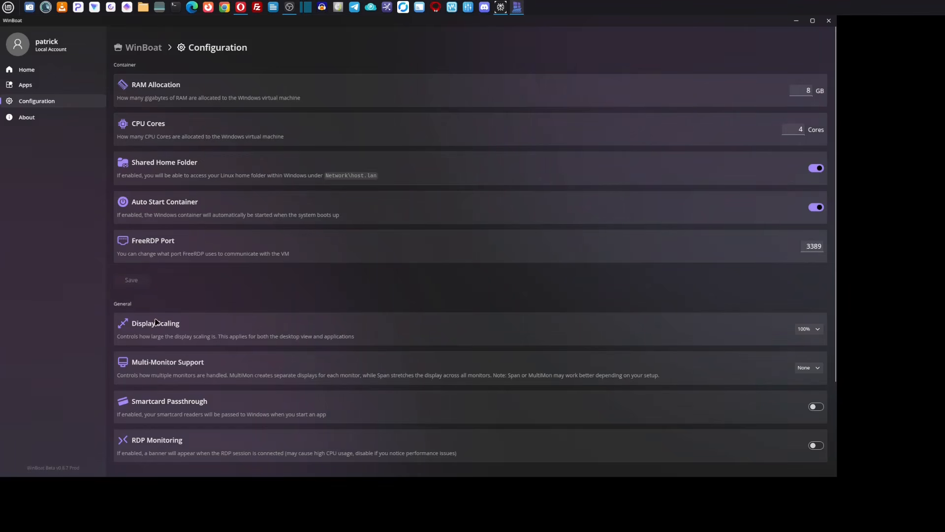
{"action": "scroll", "coordinate": [397, 358], "scroll_direction": "down", "scroll_amount": 1}
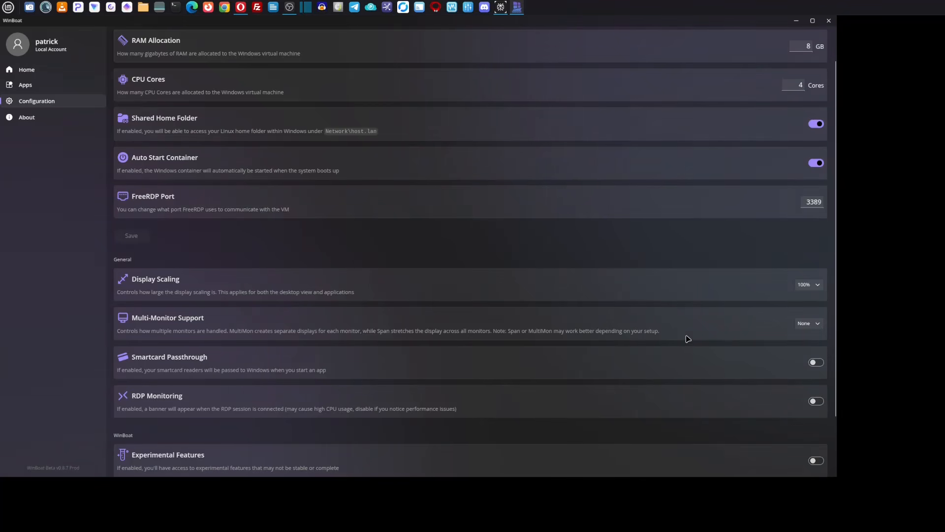
{"action": "left_click", "coordinate": [820, 327]}
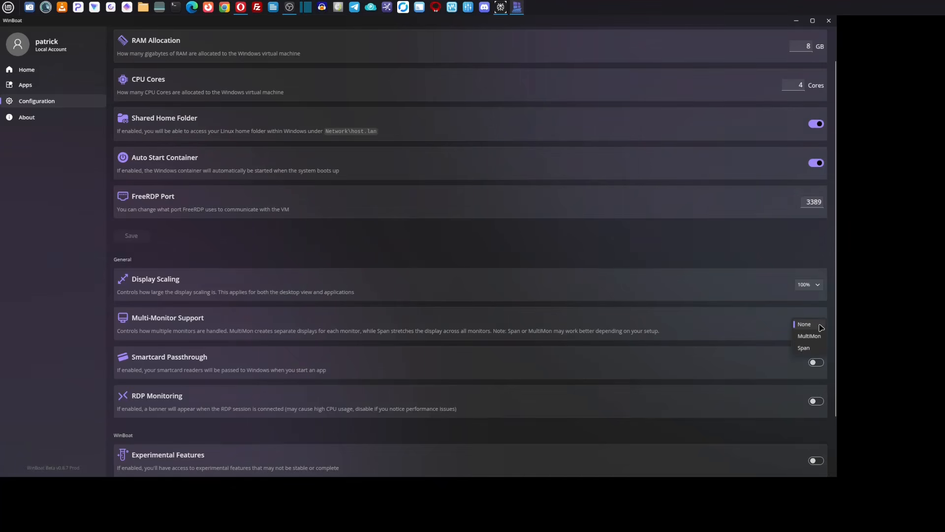
{"action": "left_click", "coordinate": [821, 327]}
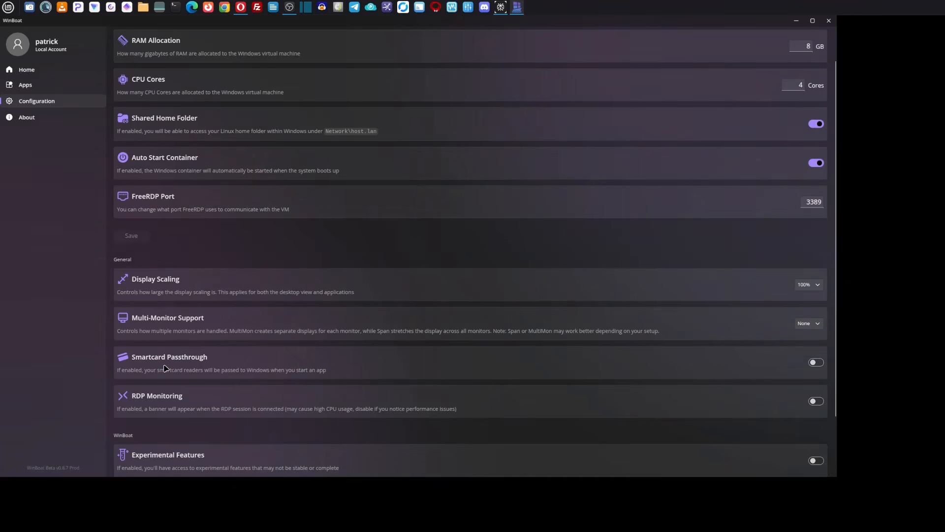
Step: Enable Experimental Features and add the Silicon Labs CP210x UART Bridge to the USB passthrough devices
{"action": "scroll", "coordinate": [387, 354], "scroll_direction": "down", "scroll_amount": 2}
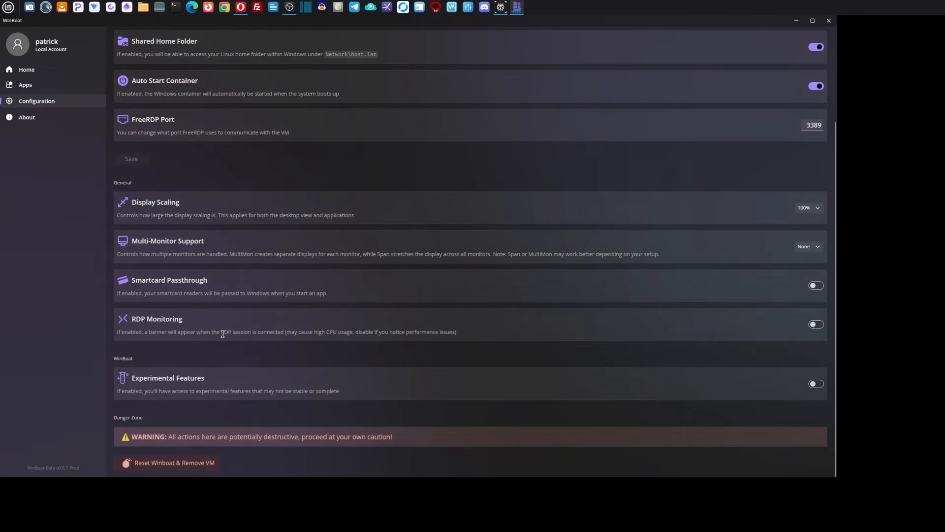
{"action": "left_click", "coordinate": [817, 384]}
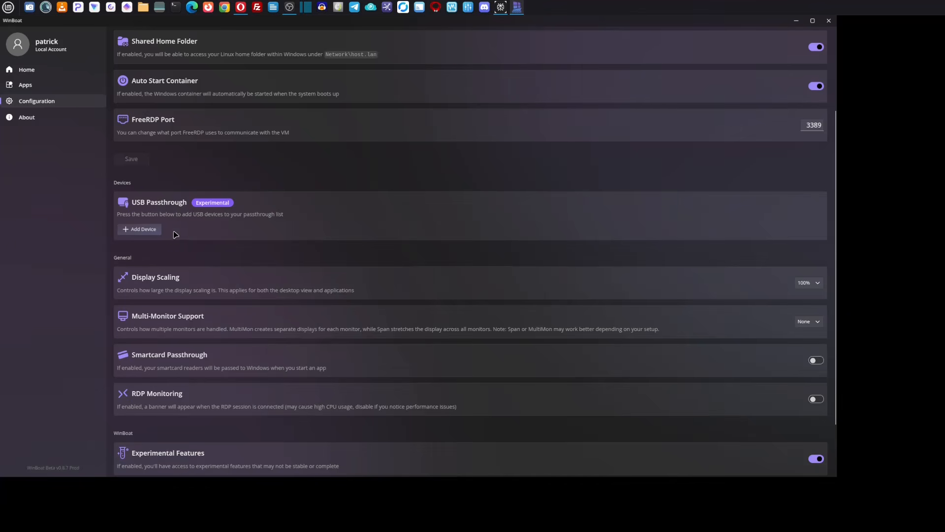
{"action": "left_click", "coordinate": [140, 230]}
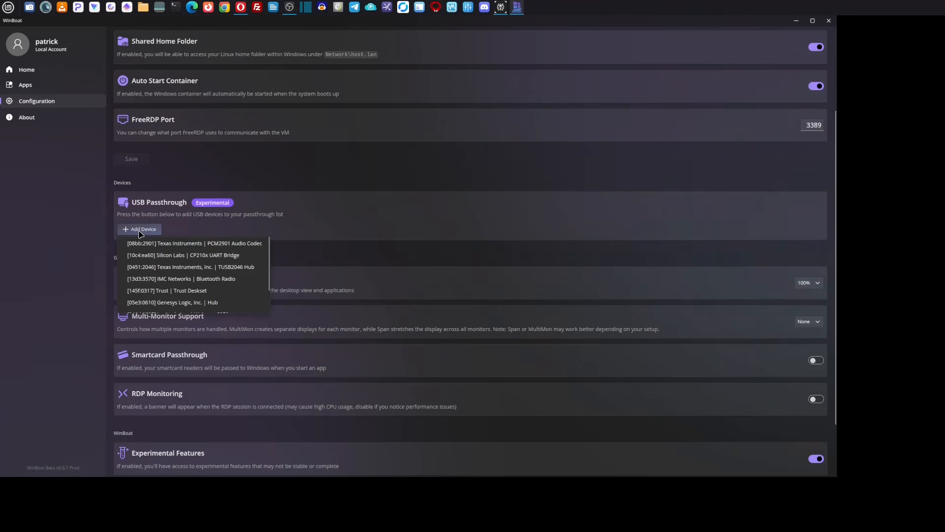
{"action": "left_click", "coordinate": [174, 257]}
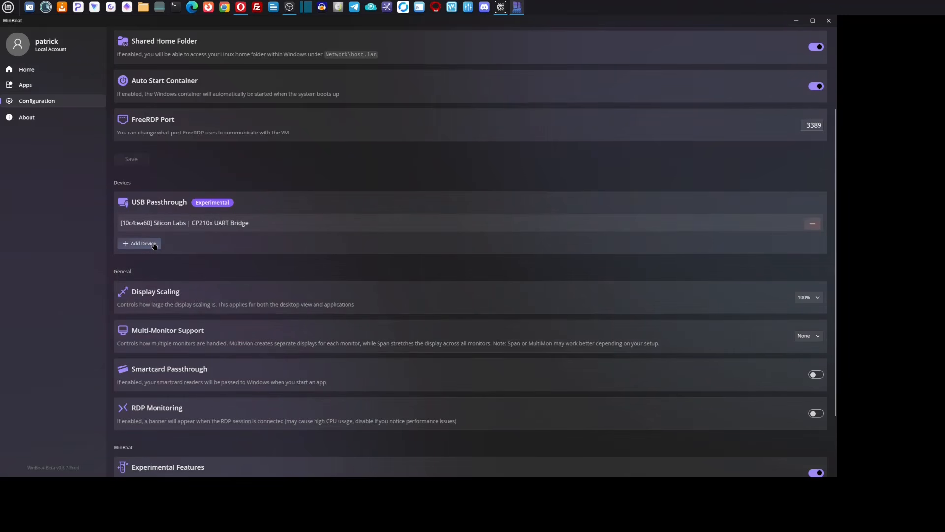
Step: Check the other USB devices available for passthrough and the remaining configuration settings, and open the list of Windows apps
{"action": "left_click", "coordinate": [155, 245]}
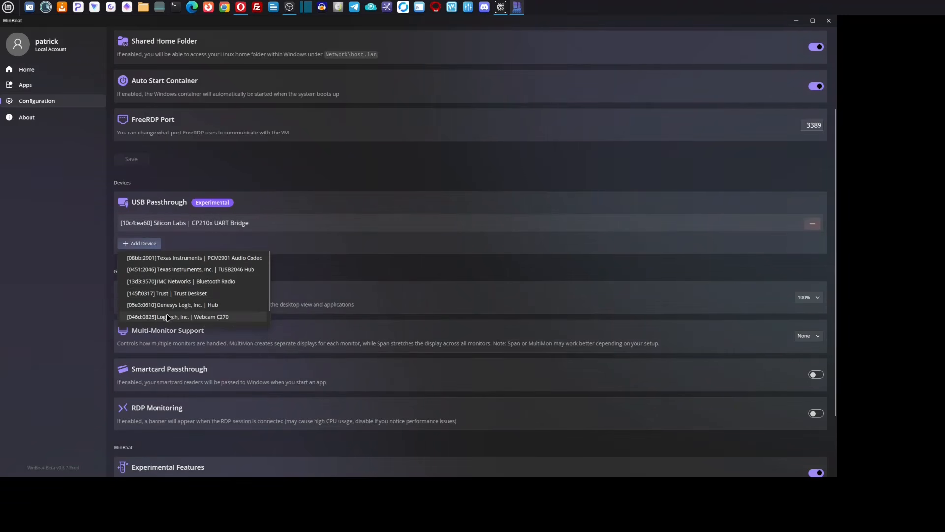
{"action": "left_click", "coordinate": [179, 250]}
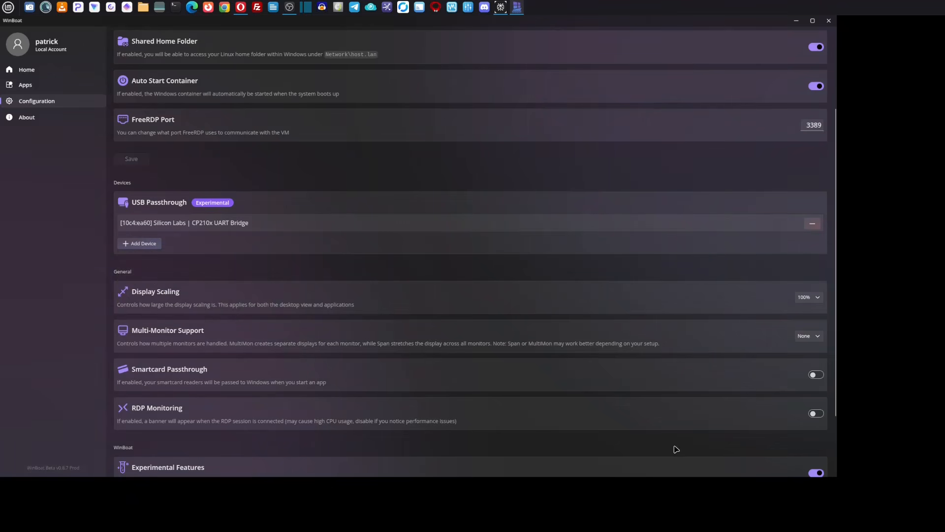
{"action": "scroll", "coordinate": [668, 345], "scroll_direction": "down", "scroll_amount": 3}
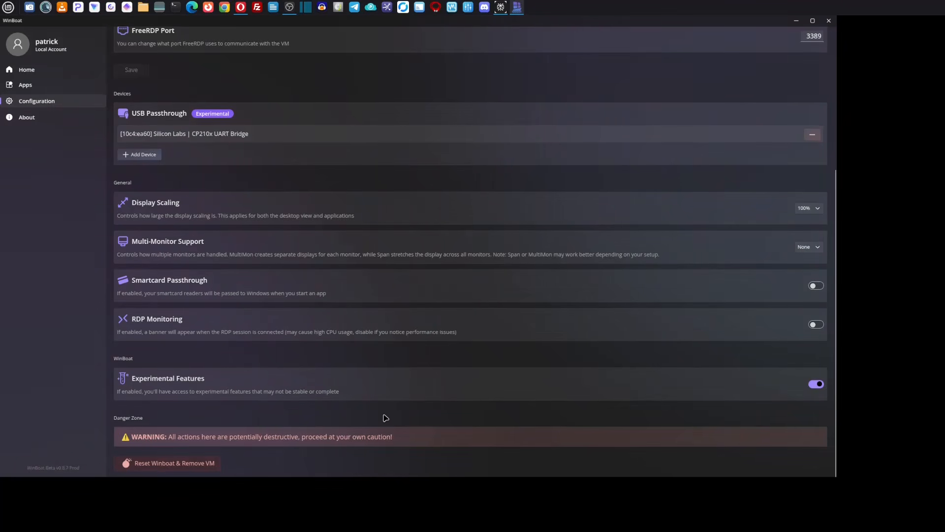
{"action": "scroll", "coordinate": [403, 376], "scroll_direction": "up", "scroll_amount": 4}
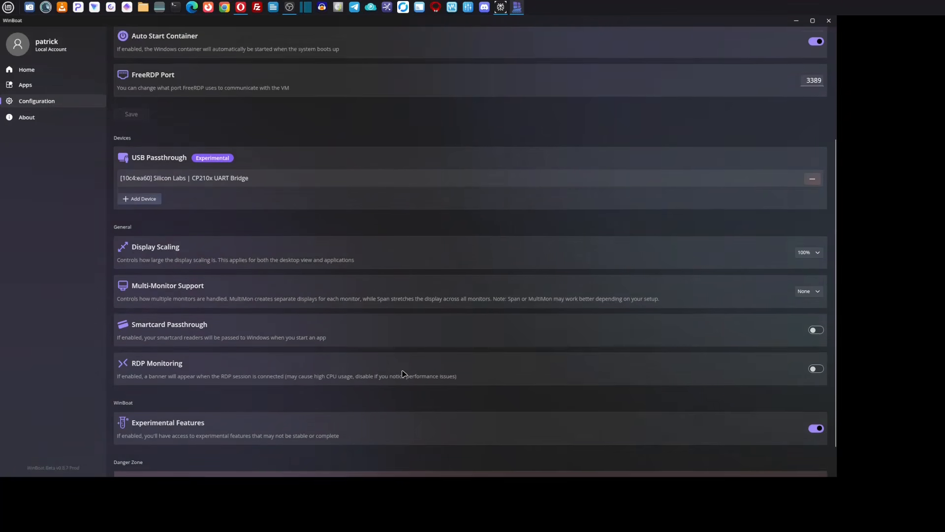
{"action": "scroll", "coordinate": [401, 374], "scroll_direction": "up", "scroll_amount": 2}
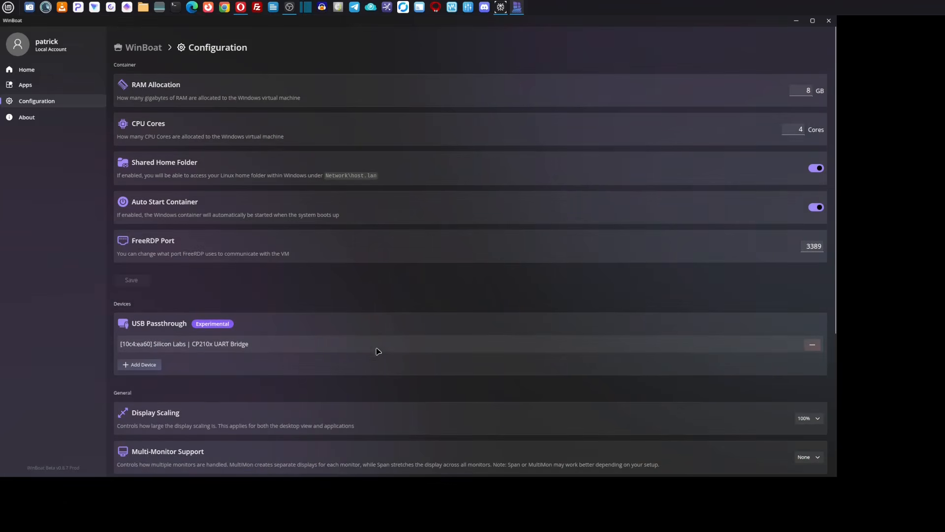
{"action": "left_click", "coordinate": [25, 85]}
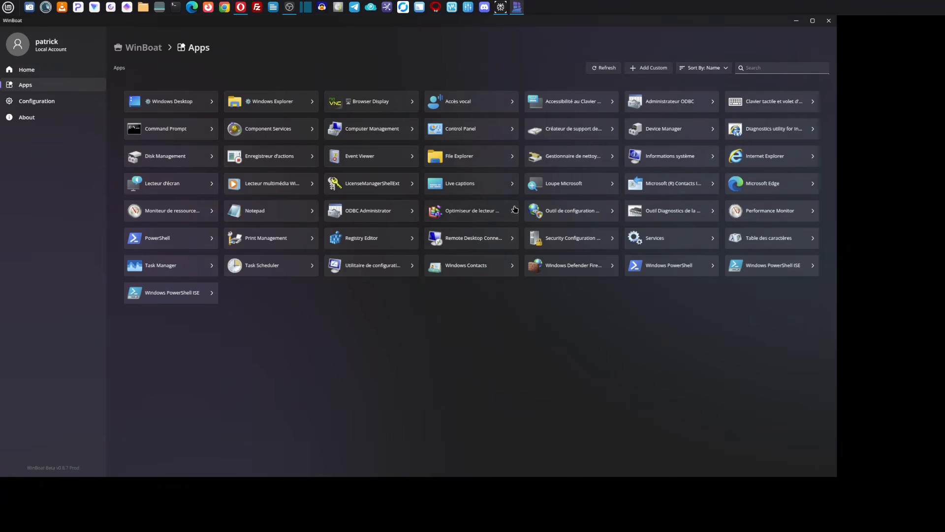
Step: Launch the Windows Desktop app from WinBoat and check the contents of the Shared folder on its desktop
{"action": "left_click_drag", "start_coordinate": [593, 22], "coordinate": [944, 90]}
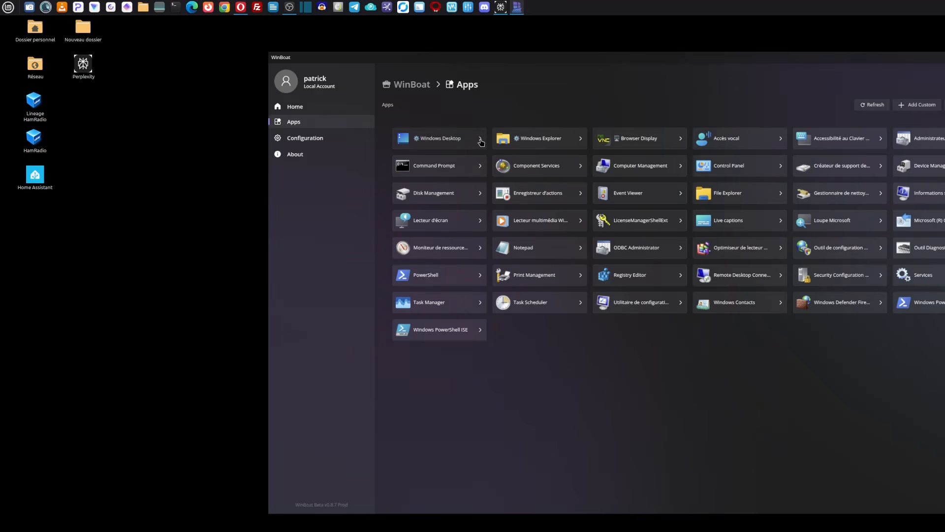
{"action": "left_click", "coordinate": [480, 143]}
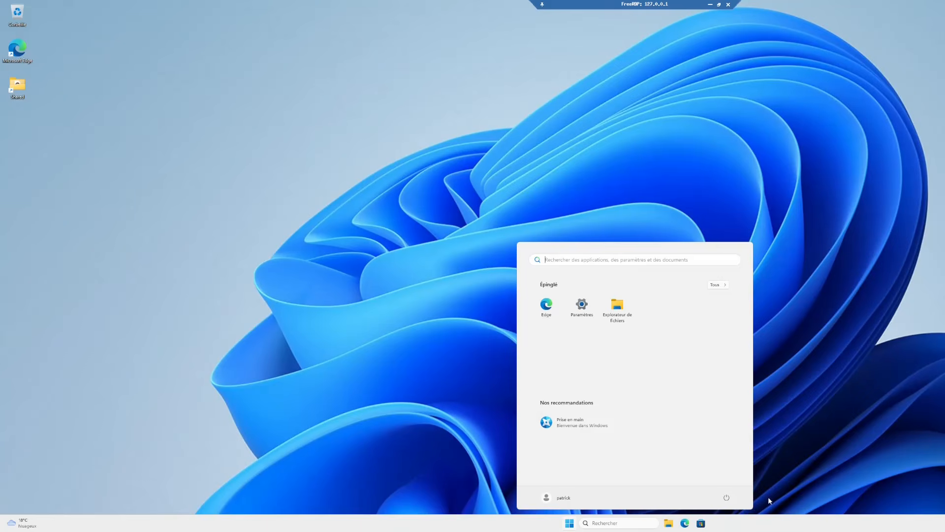
{"action": "left_click", "coordinate": [837, 254]}
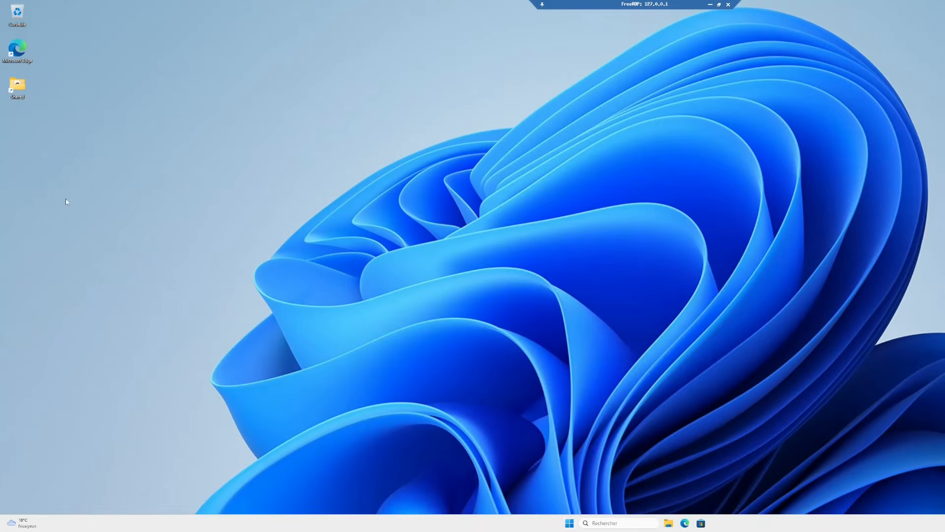
{"action": "double_click", "coordinate": [17, 86]}
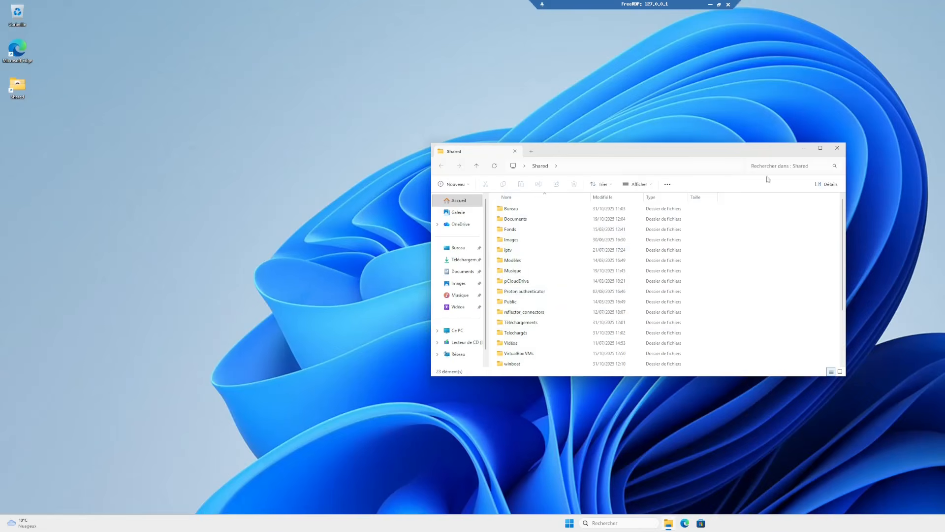
{"action": "left_click", "coordinate": [836, 149]}
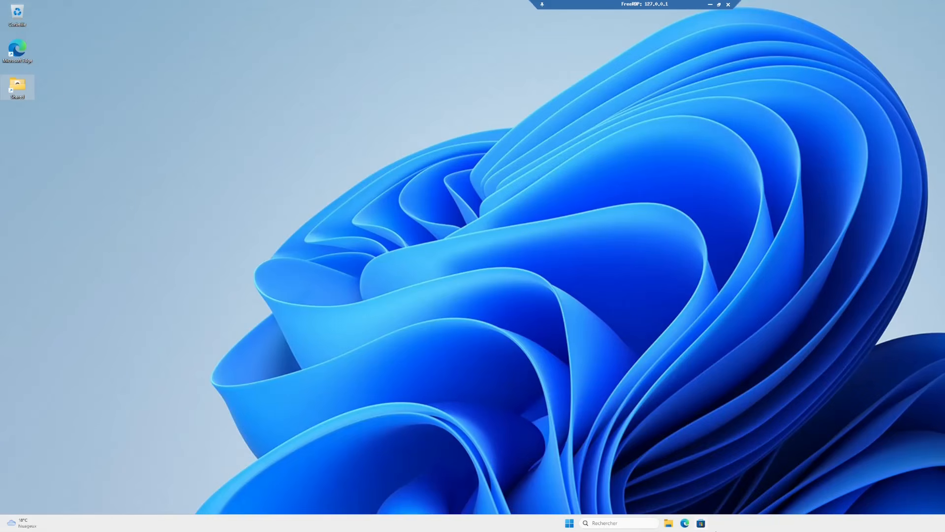
Step: Open Microsoft Edge in Windows, accept the privacy notice and search the web for wfview
{"action": "left_click", "coordinate": [587, 422]}
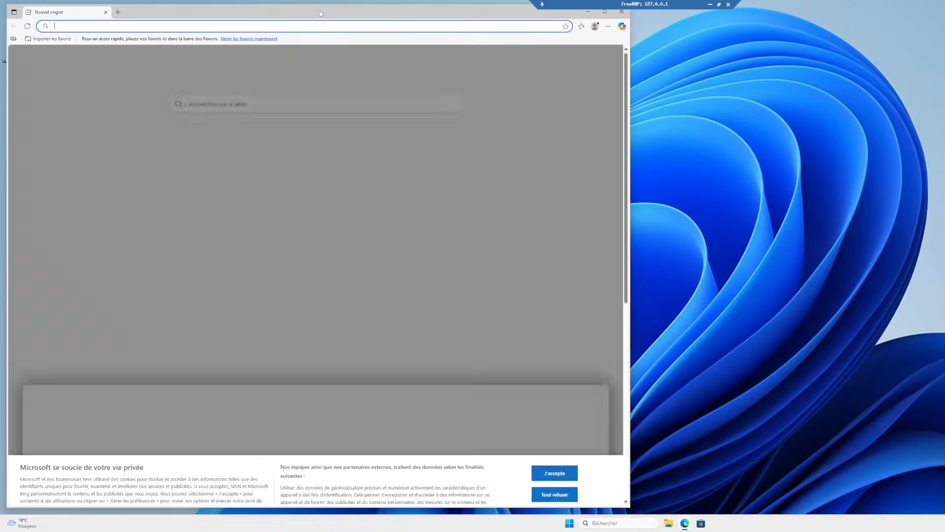
{"action": "left_click_drag", "start_coordinate": [317, 10], "coordinate": [618, 57]}
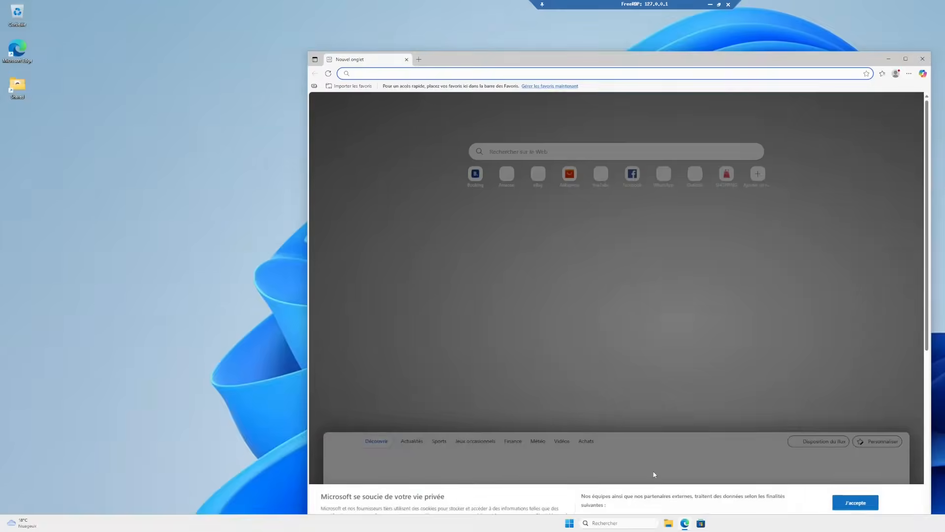
{"action": "left_click", "coordinate": [855, 494]}
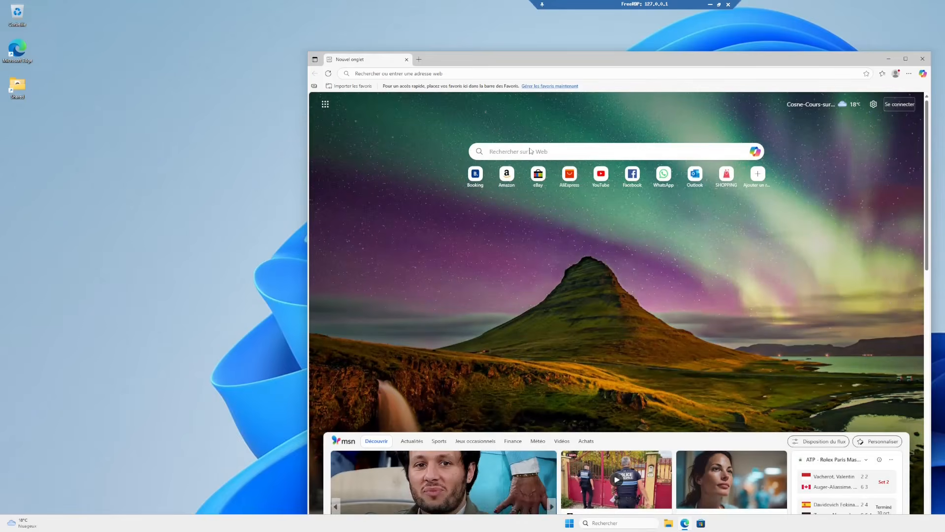
{"action": "left_click", "coordinate": [555, 150]}
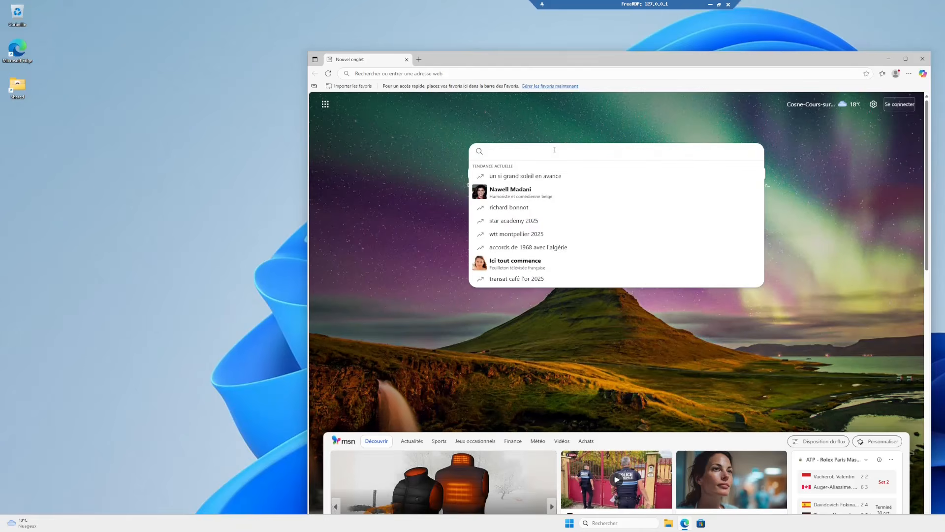
{"action": "type", "text": "wfview"}
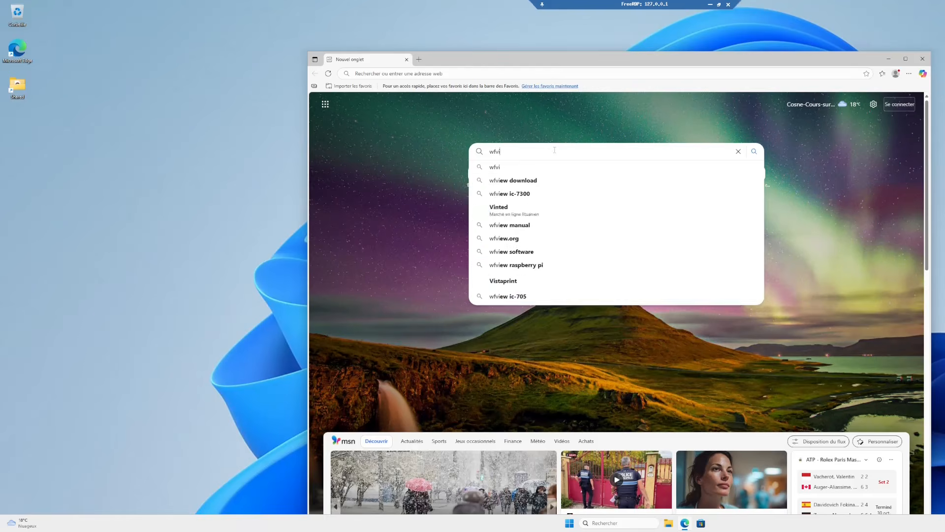
{"action": "key", "text": "Return"}
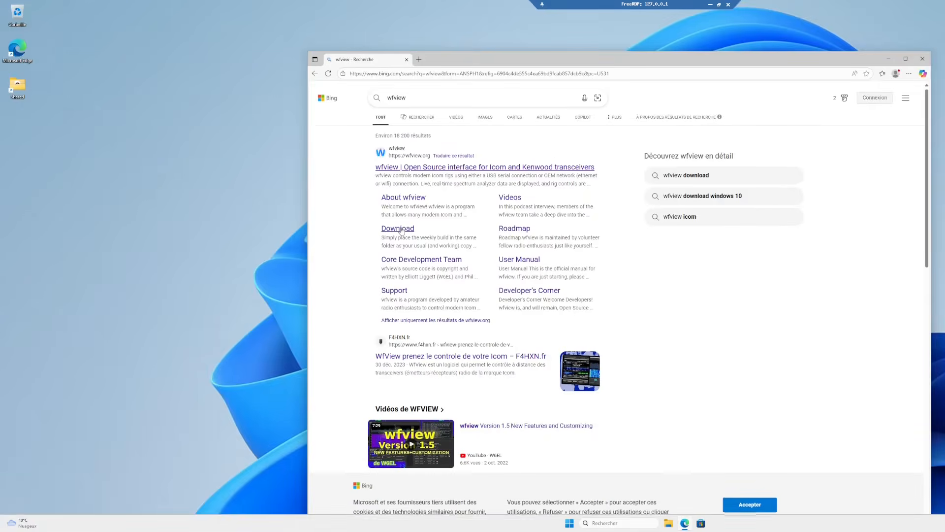
Step: Download the Windows (x64) release v2.11 from the wfview download page, open the downloads folder and close the browser
{"action": "left_click", "coordinate": [401, 228]}
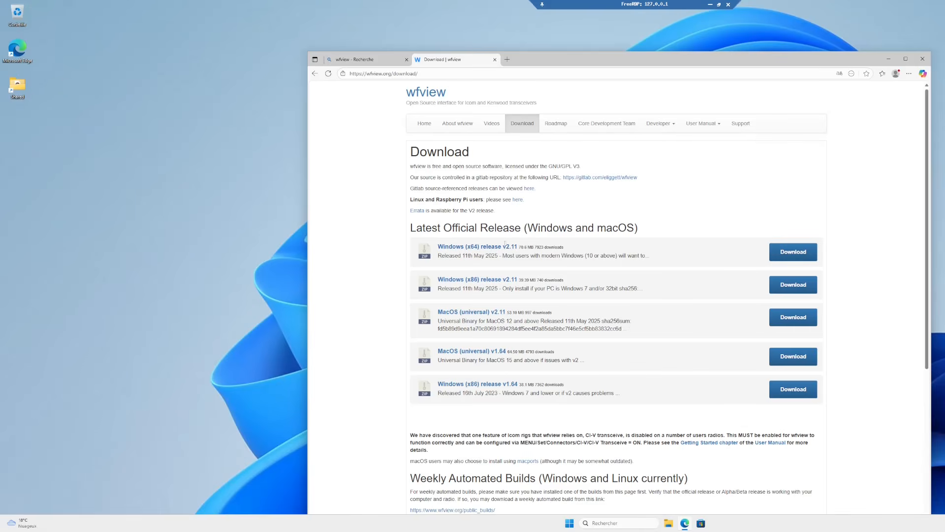
{"action": "left_click", "coordinate": [800, 253]}
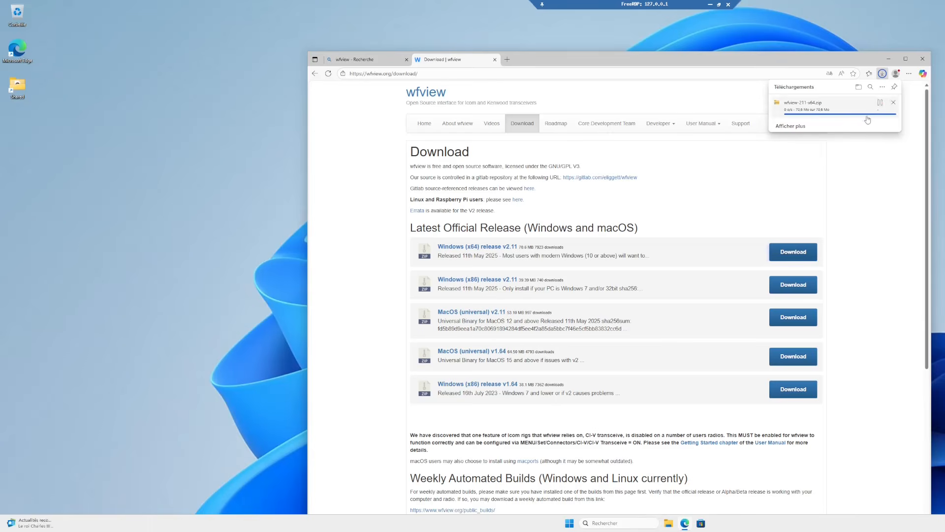
{"action": "left_click", "coordinate": [859, 89]}
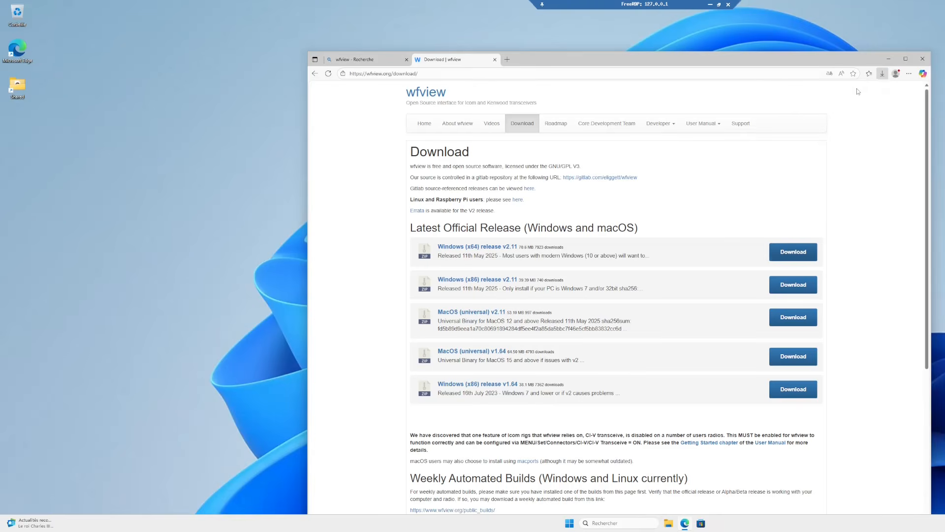
{"action": "left_click", "coordinate": [923, 59]}
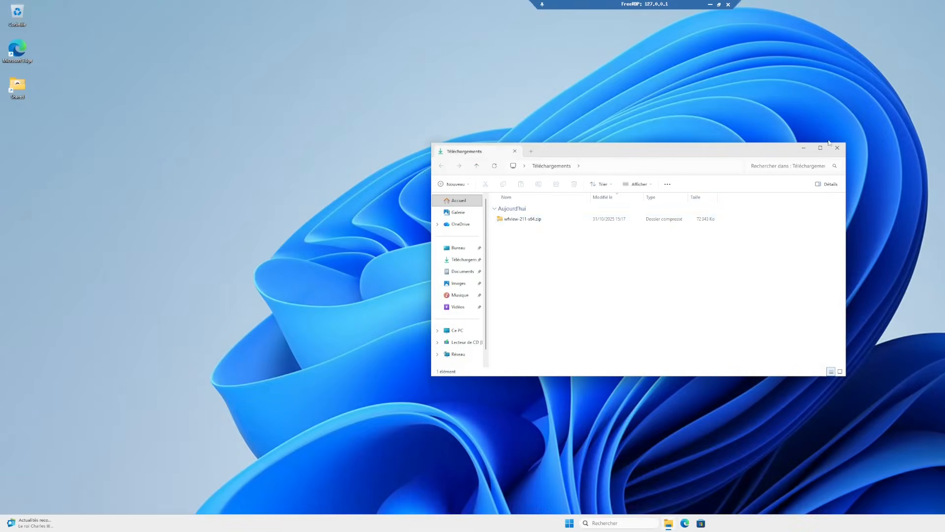
Step: Install wfview from wfview-211-x64.zip together with the Microsoft Visual C++ 2015-2022 Redistributable (x64), and close the folder windows
{"action": "right_click", "coordinate": [524, 225]}
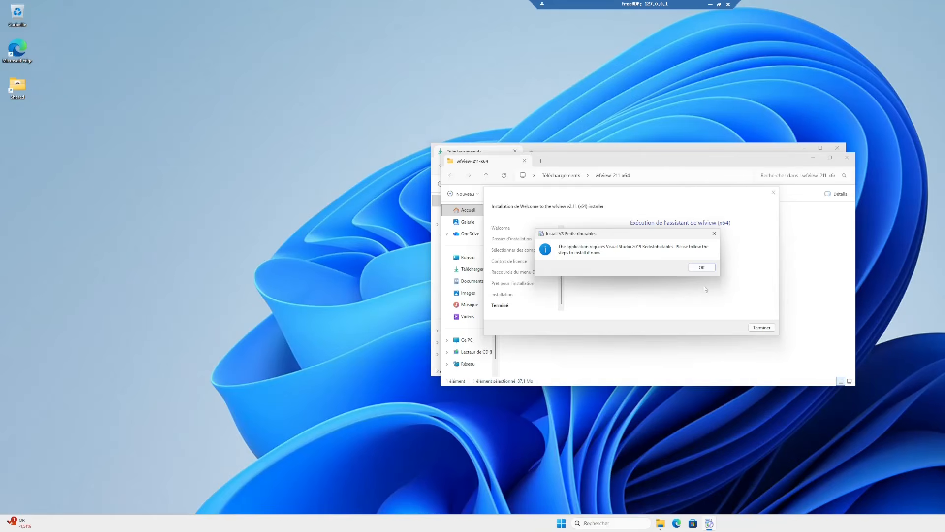
{"action": "left_click", "coordinate": [701, 268]}
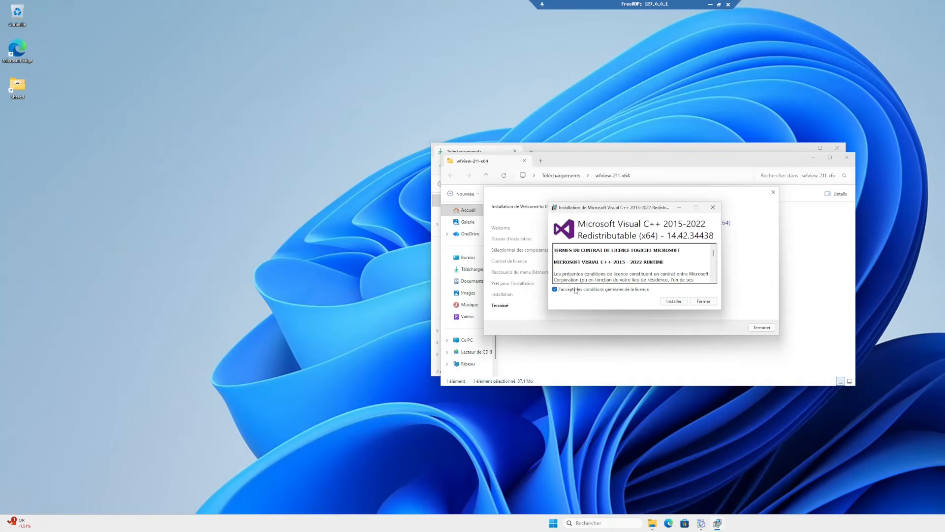
{"action": "left_click", "coordinate": [673, 301]}
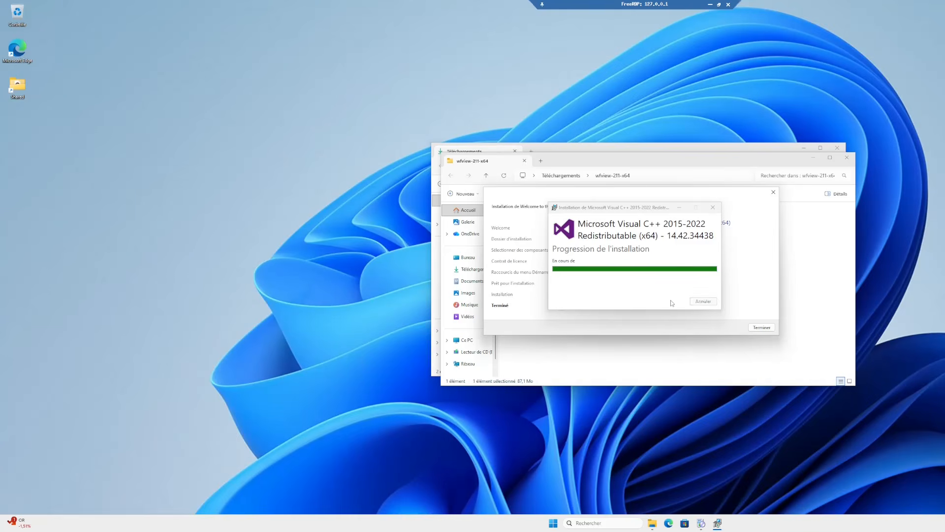
{"action": "left_click", "coordinate": [704, 300]}
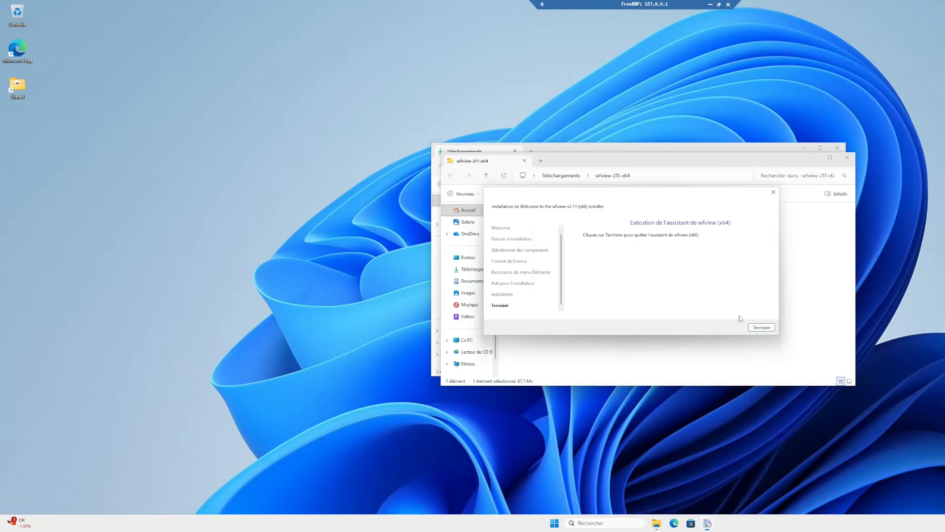
{"action": "left_click", "coordinate": [757, 327]}
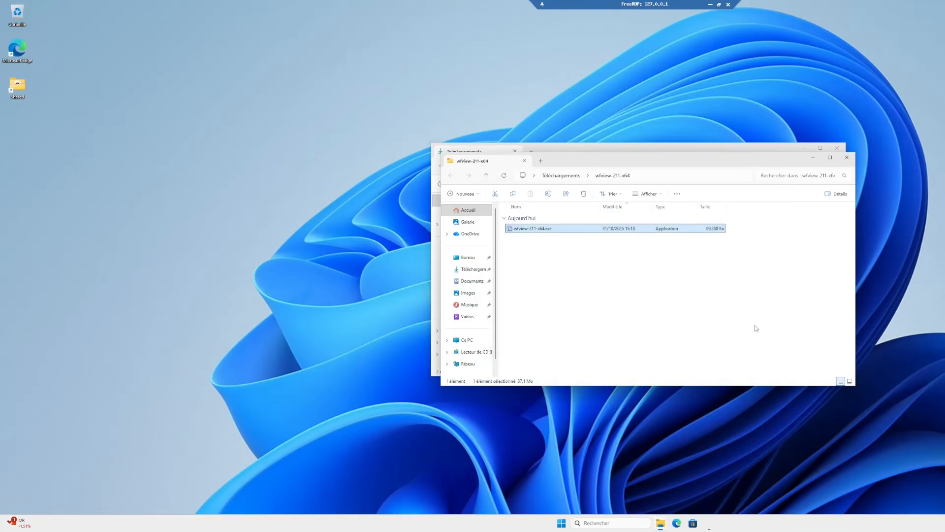
{"action": "left_click", "coordinate": [847, 157]}
{"action": "left_click", "coordinate": [837, 149]}
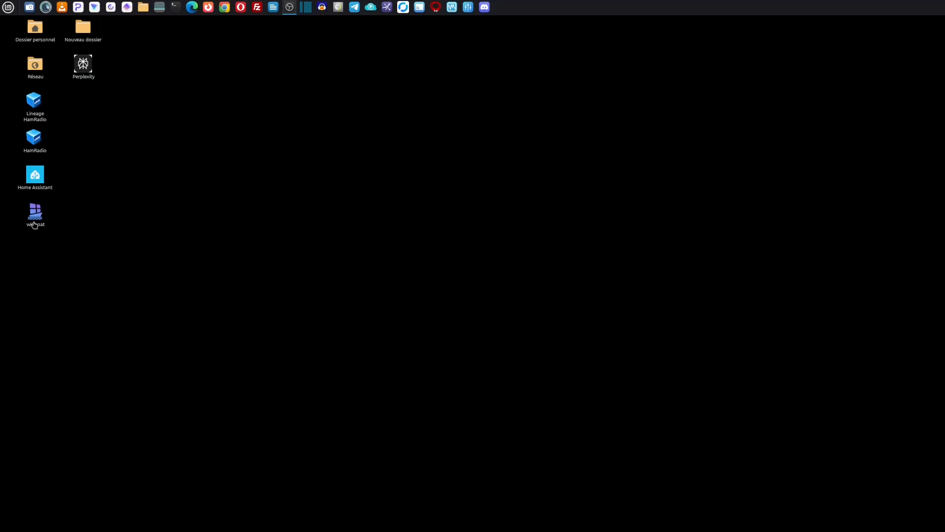
Step: Start WinBoat from the Linux desktop, launch wfview from its Apps list and reposition the wfview window
{"action": "double_click", "coordinate": [35, 220]}
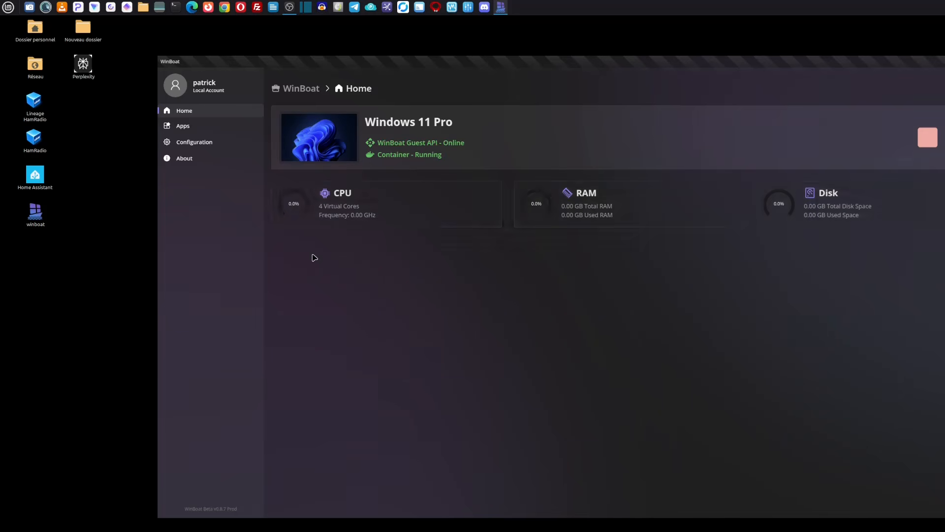
{"action": "left_click", "coordinate": [180, 128]}
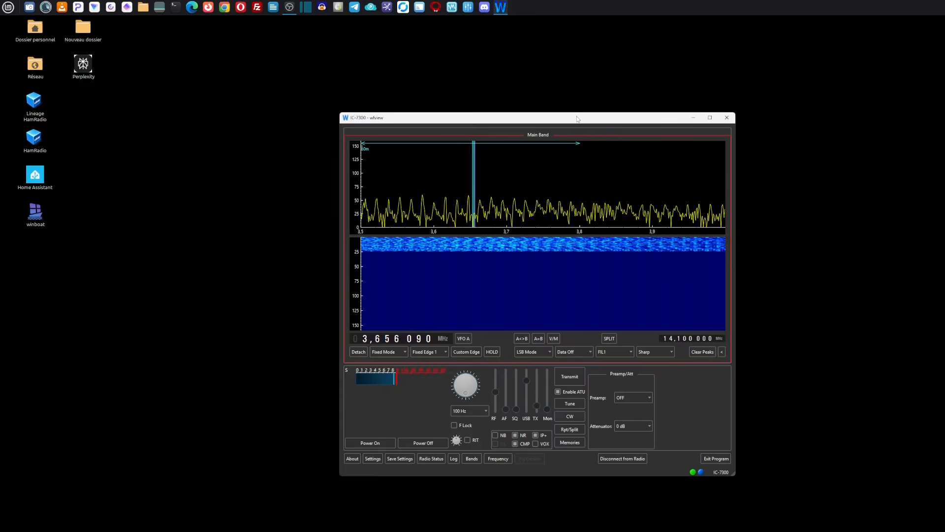
{"action": "left_click_drag", "start_coordinate": [576, 116], "coordinate": [524, 105]}
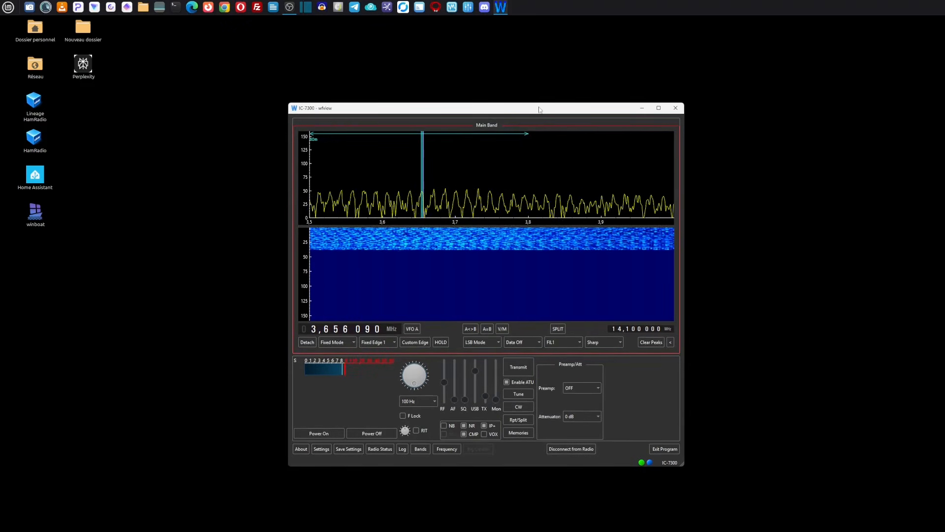
{"action": "left_click_drag", "start_coordinate": [537, 107], "coordinate": [414, 64]}
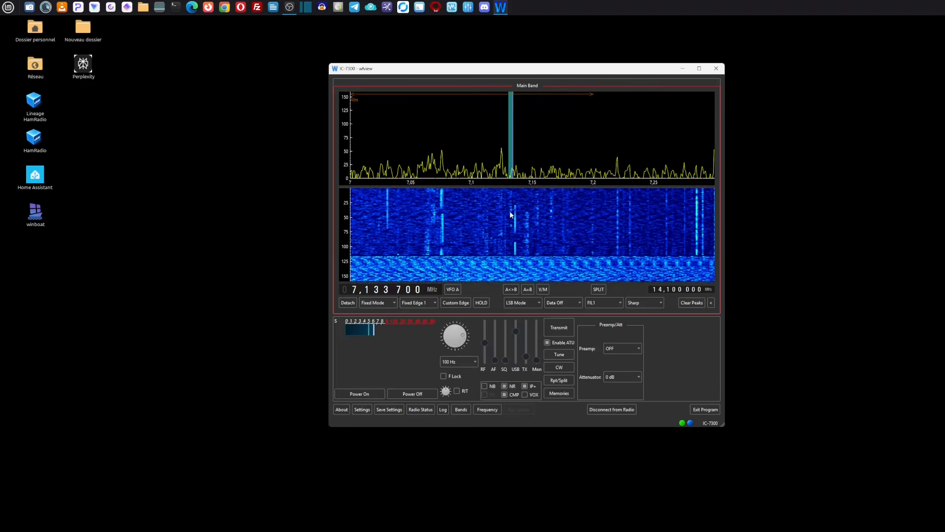
Step: Tune the IC-7300 in the wfview waterfall to signals at 7.087700, 7.230800 and 7.221600 MHz, finishing on 7.133000 MHz
{"action": "scroll", "coordinate": [510, 215], "scroll_direction": "down", "scroll_amount": 6}
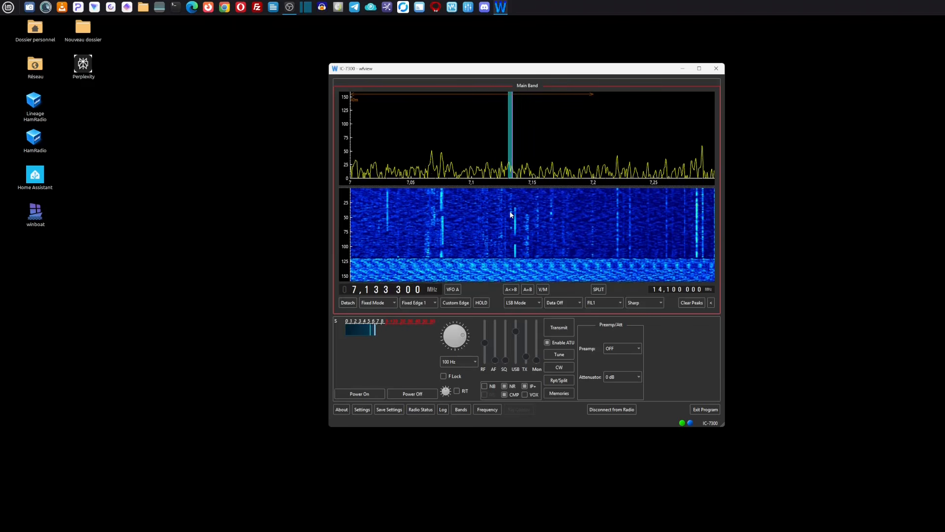
{"action": "scroll", "coordinate": [510, 214], "scroll_direction": "down", "scroll_amount": 2}
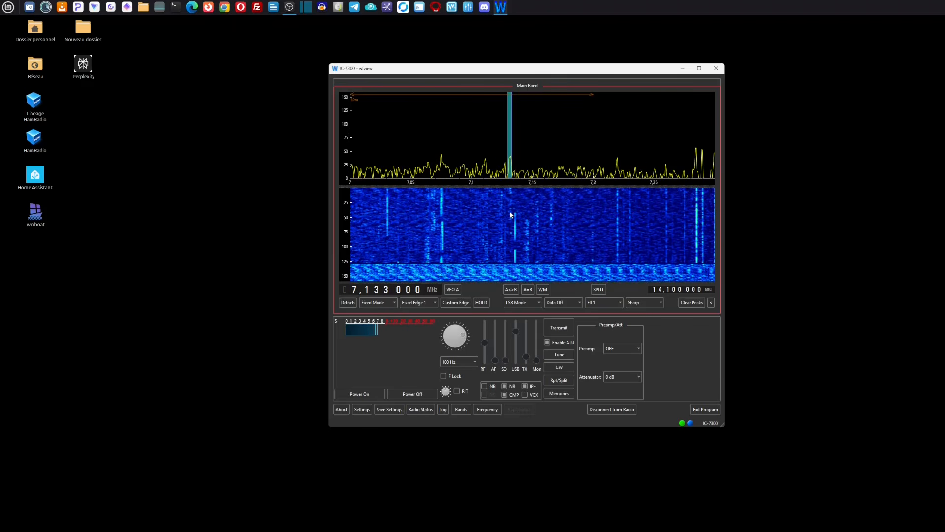
{"action": "left_click", "coordinate": [455, 207]}
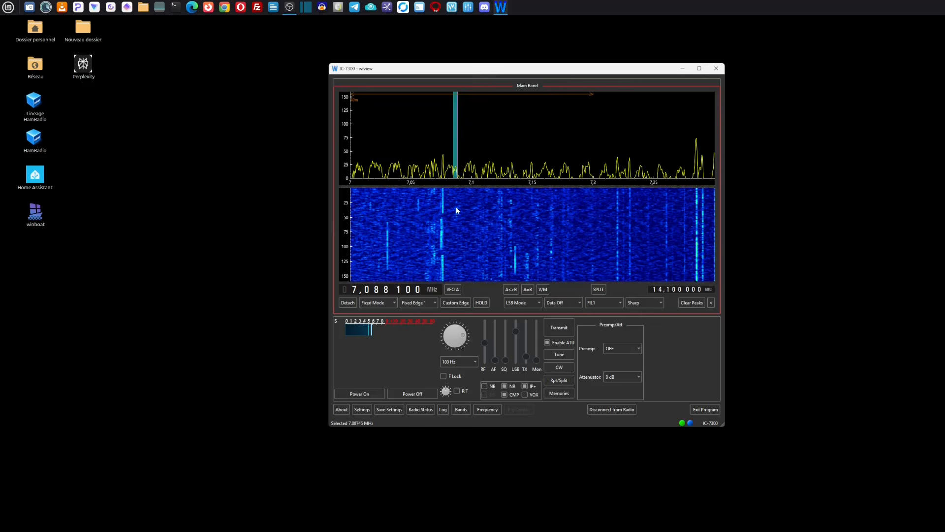
{"action": "left_click", "coordinate": [631, 196]}
{"action": "scroll", "coordinate": [630, 197], "scroll_direction": "up", "scroll_amount": 3}
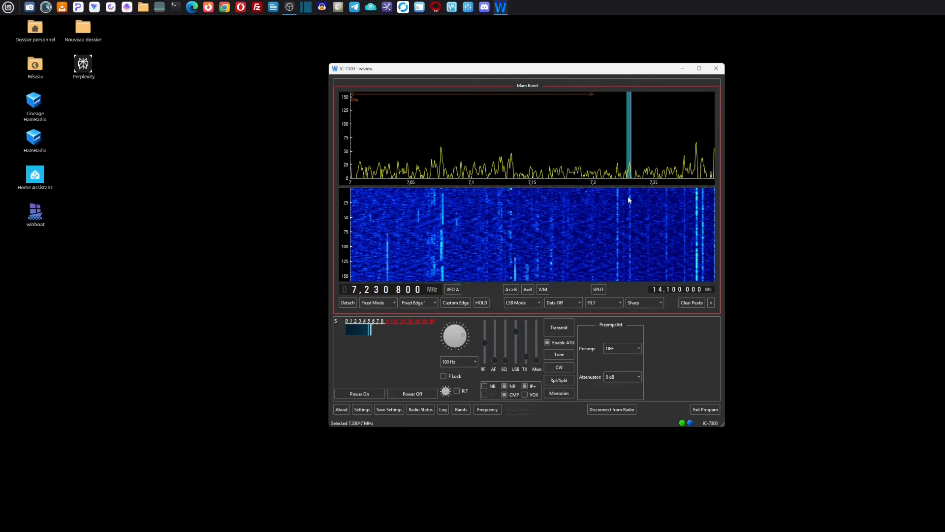
{"action": "left_click", "coordinate": [617, 196]}
{"action": "scroll", "coordinate": [617, 198], "scroll_direction": "up", "scroll_amount": 1}
{"action": "scroll", "coordinate": [618, 197], "scroll_direction": "up", "scroll_amount": 13}
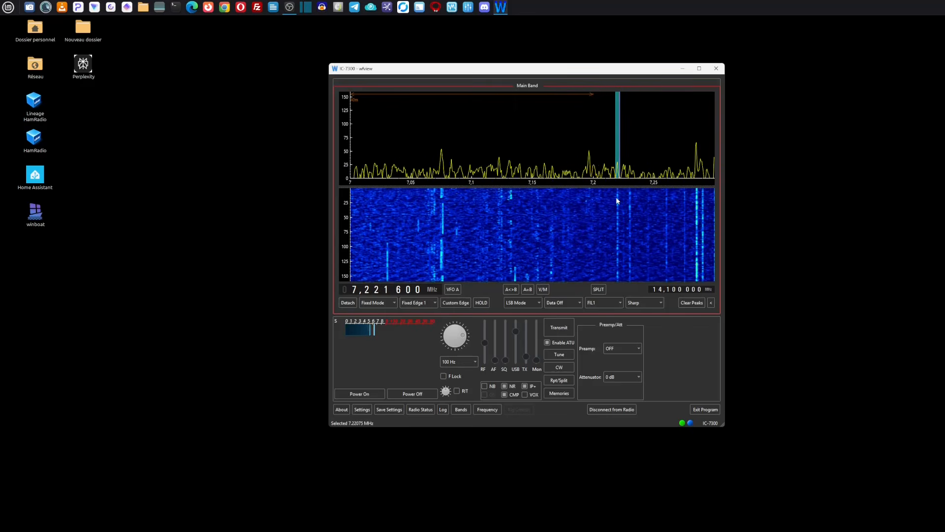
{"action": "left_click", "coordinate": [510, 199]}
{"action": "scroll", "coordinate": [507, 202], "scroll_direction": "up", "scroll_amount": 7}
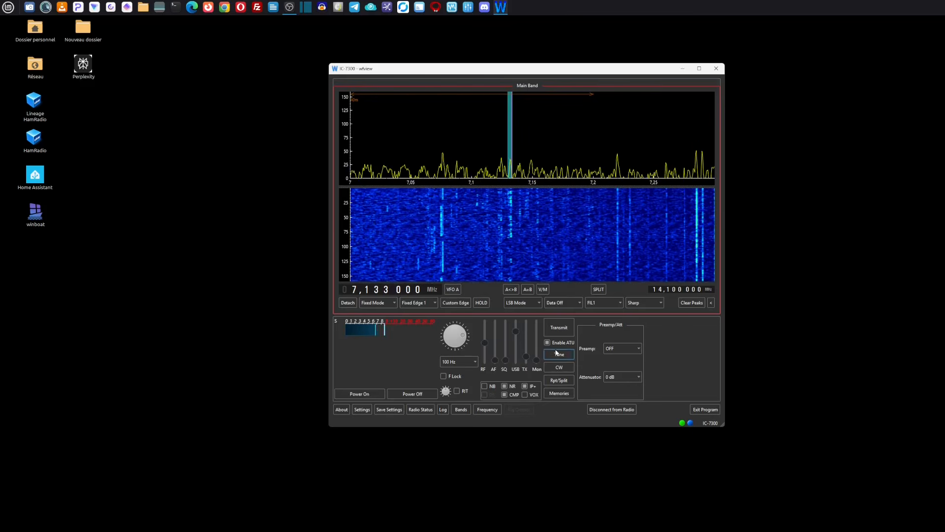
Step: Try the Transmit control in wfview and exit the program
{"action": "left_click", "coordinate": [557, 332]}
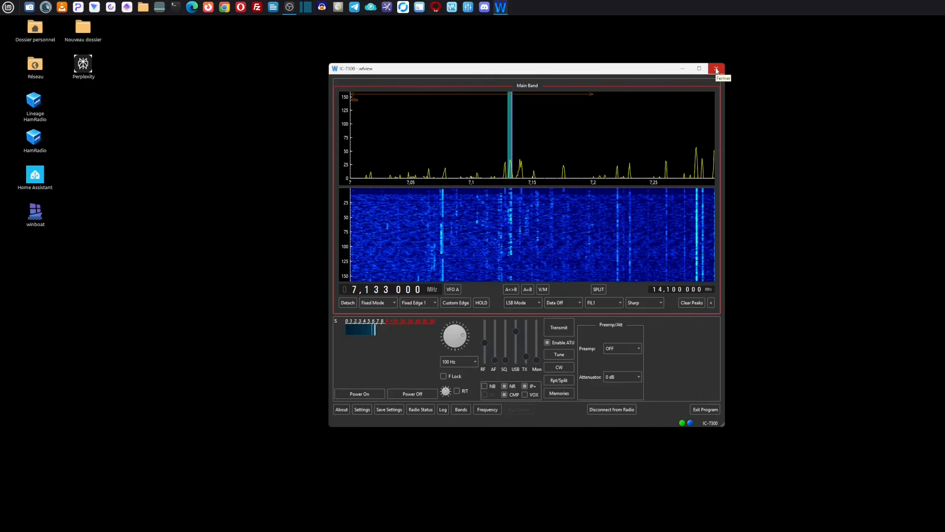
{"action": "left_click", "coordinate": [697, 410]}
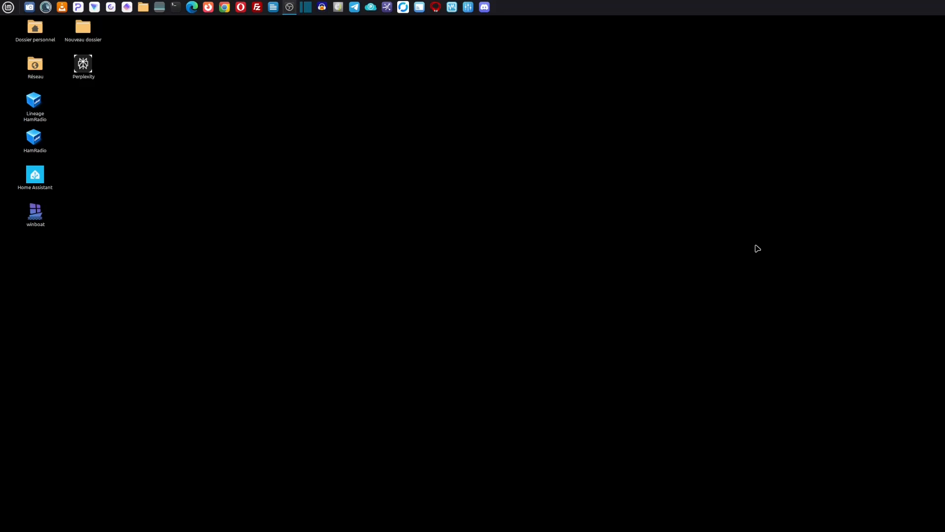